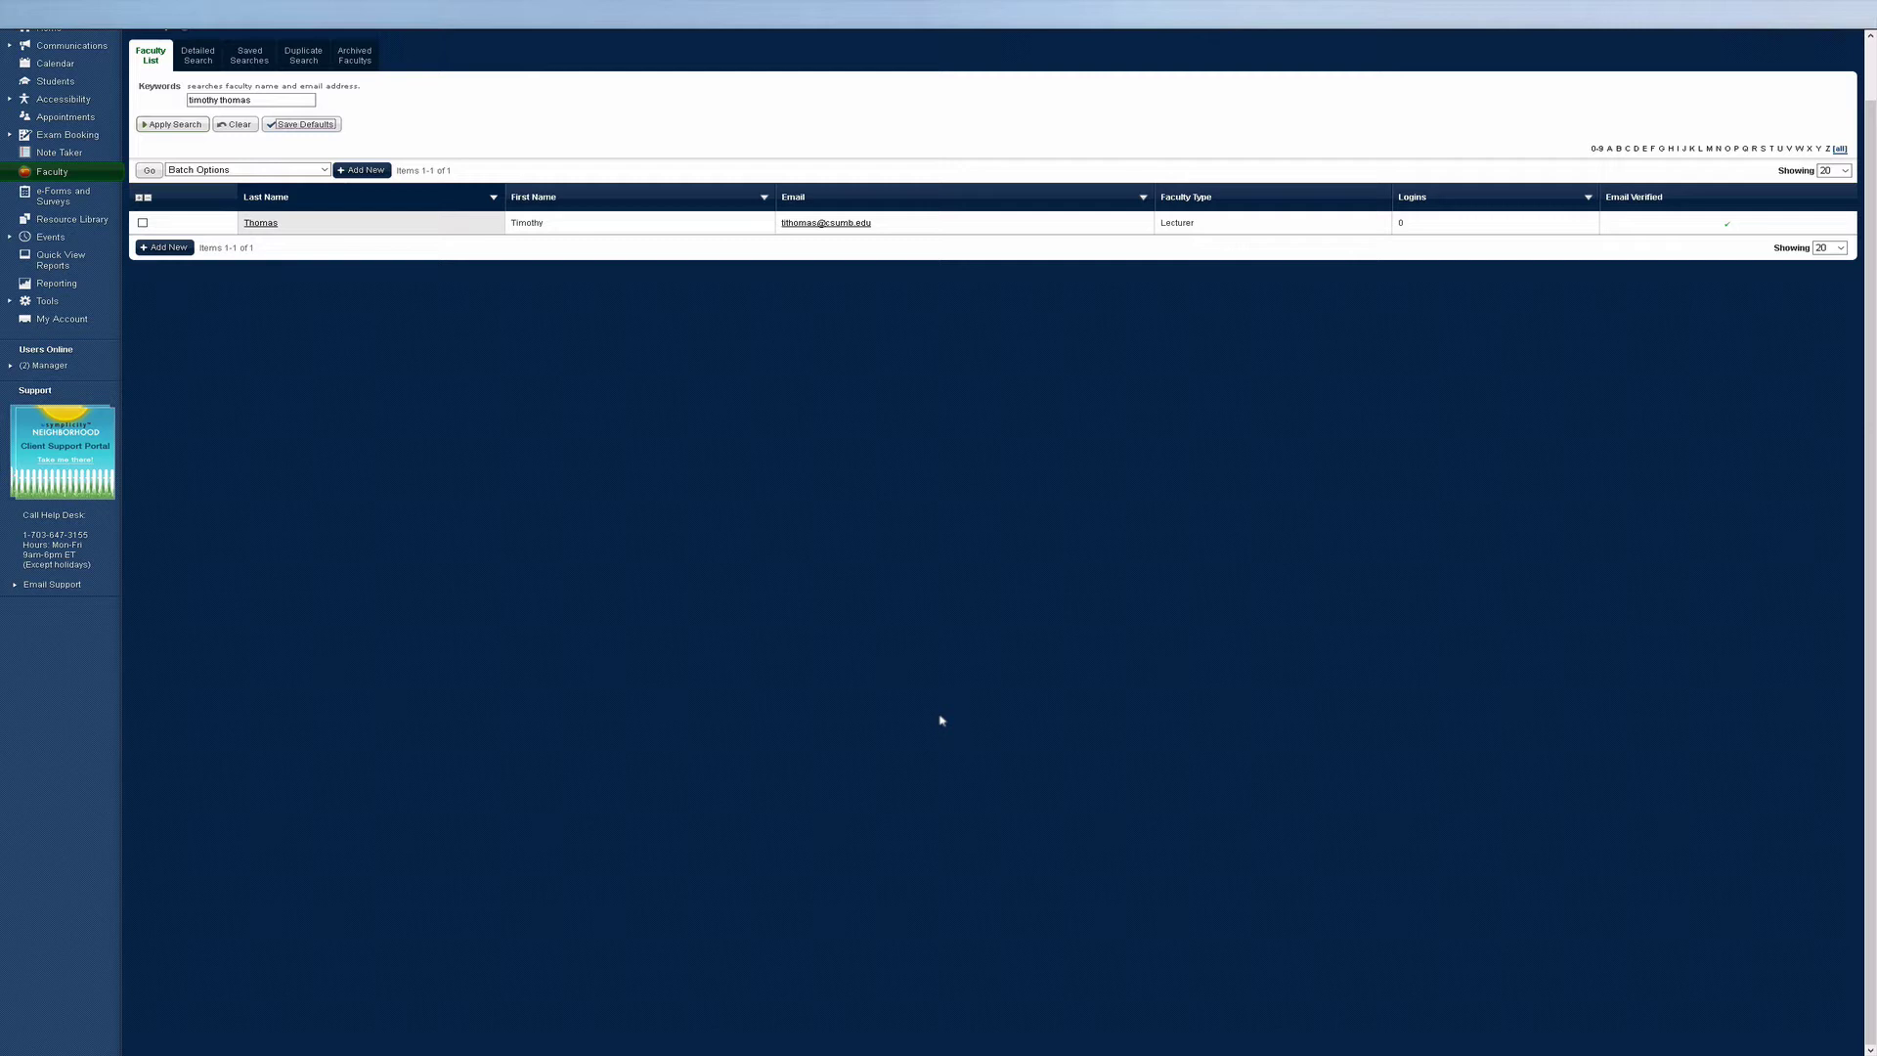
Step: Check the keyboard focus order through the faculty search controls, the alphabet filter and the page-size selector above the list
scroll(941, 720, up, 1)
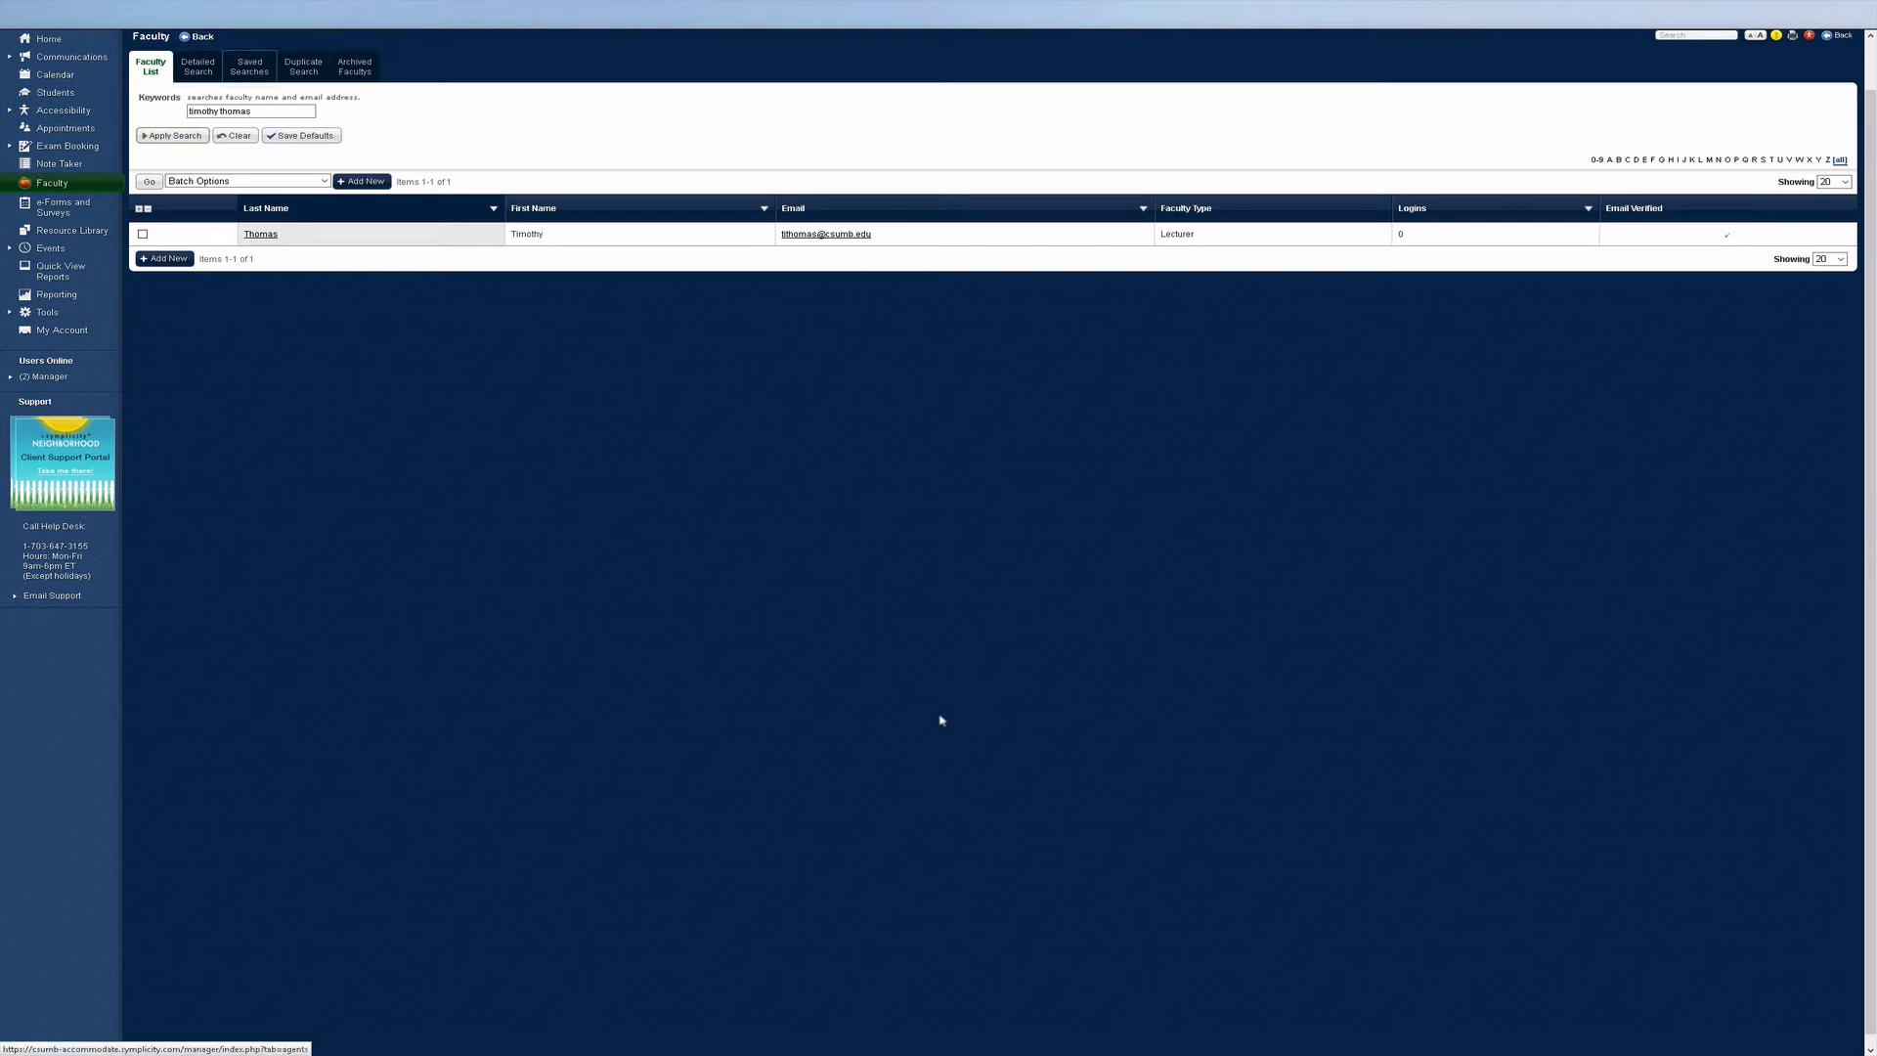
key(Tab)
key(Tab)
key(Tab)
key(Tab)
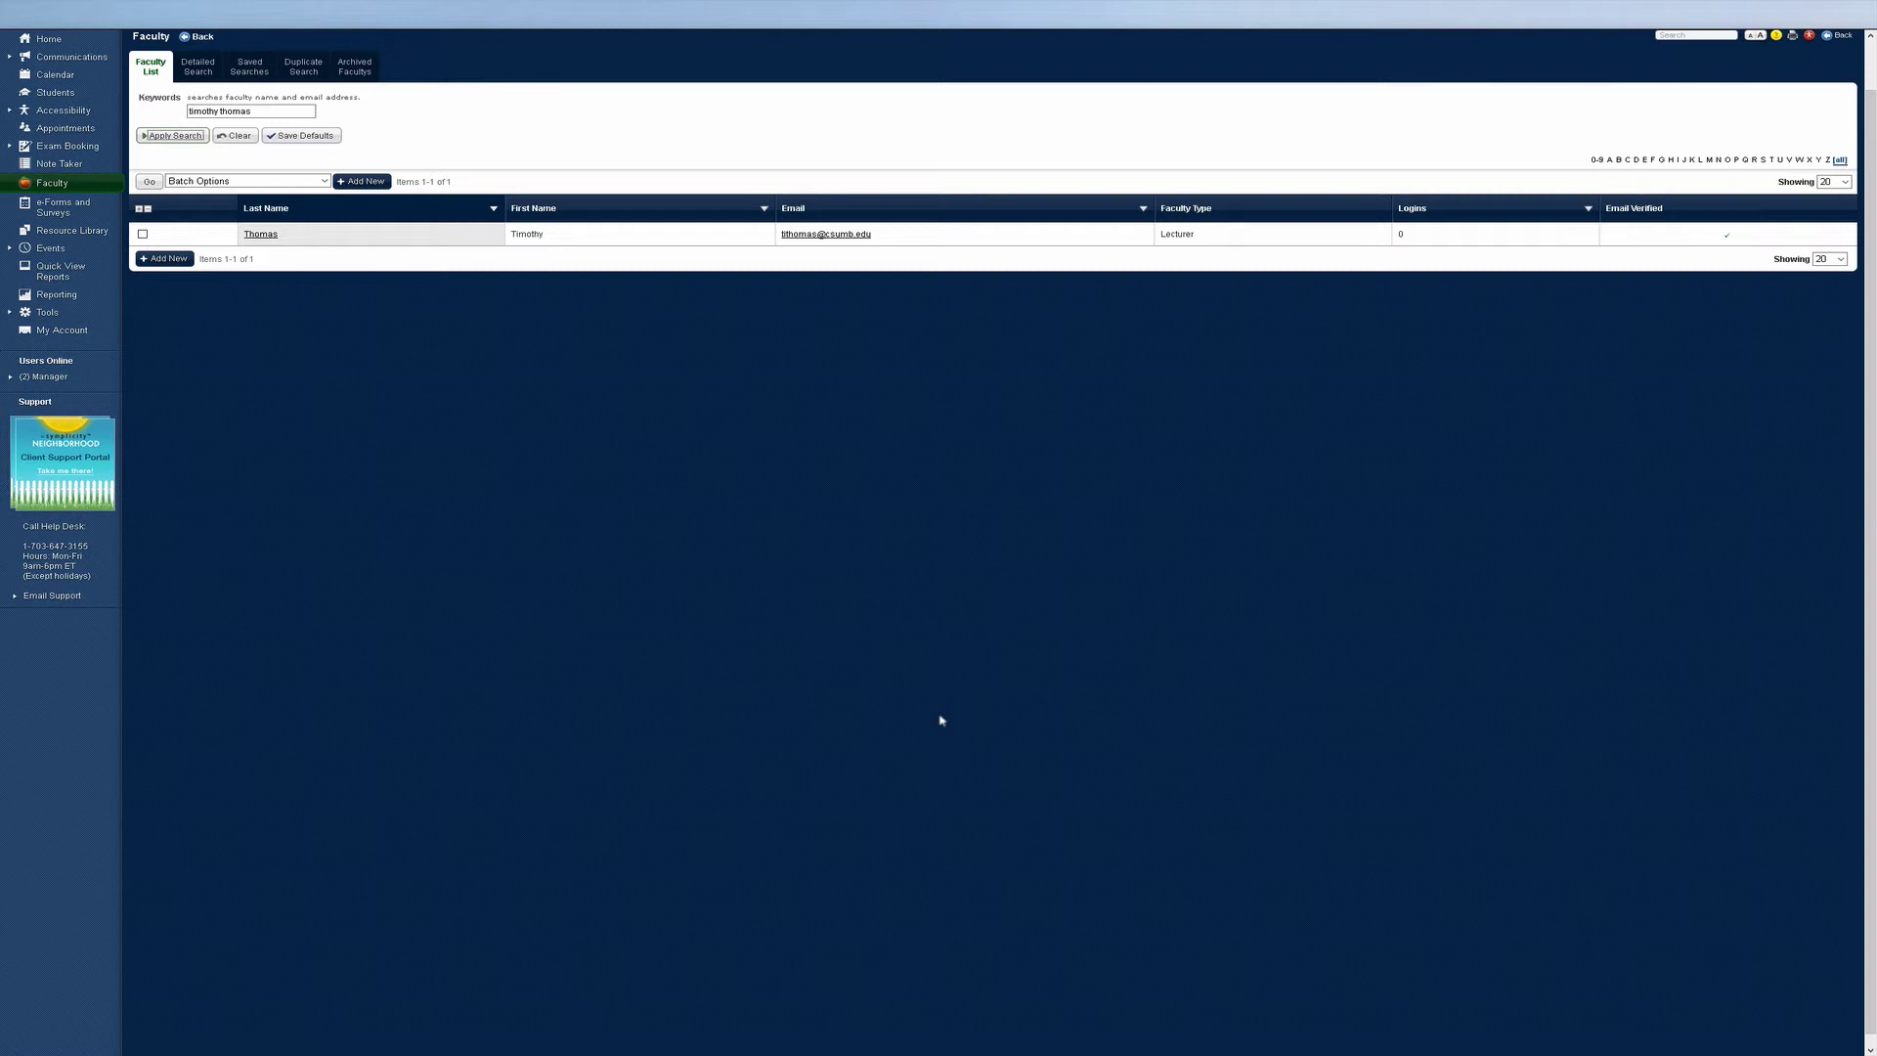
key(Tab)
key(Tab)
key(Tab)
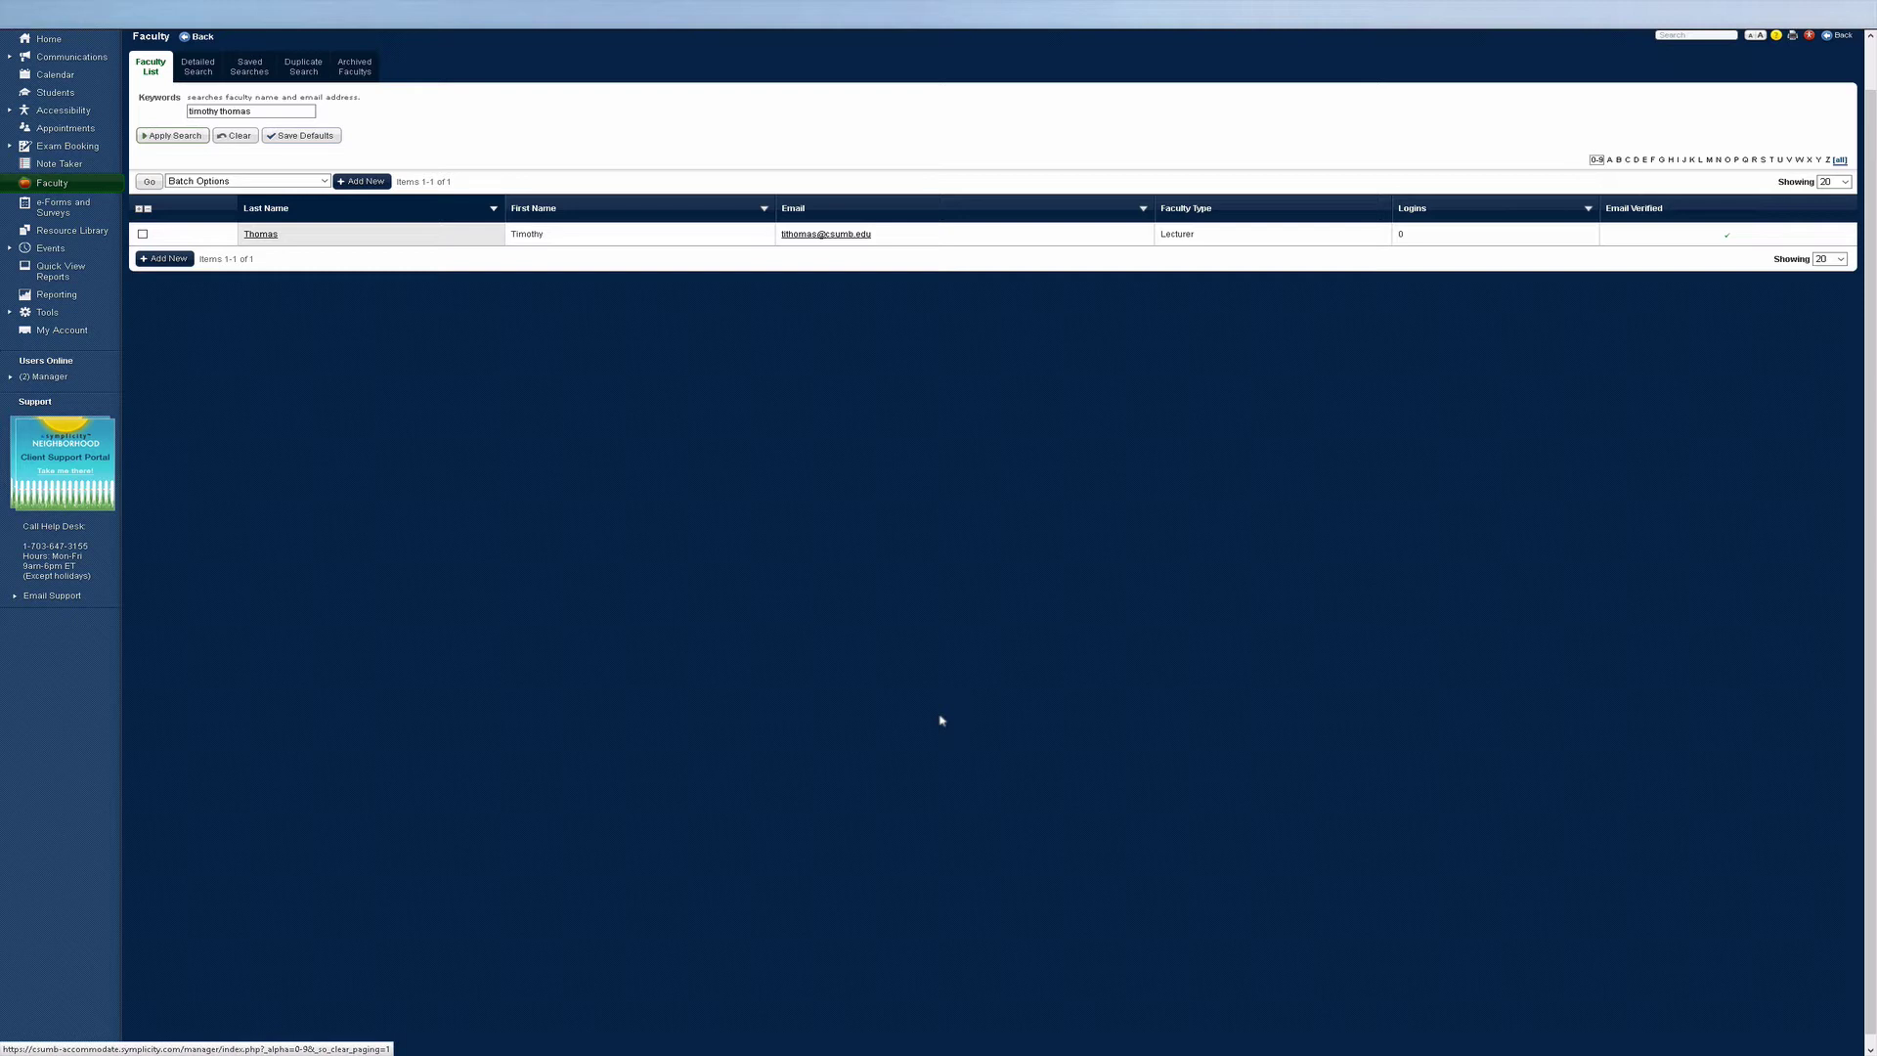
key(Tab)
key(Tab)
key(Tab)
key(Tab)
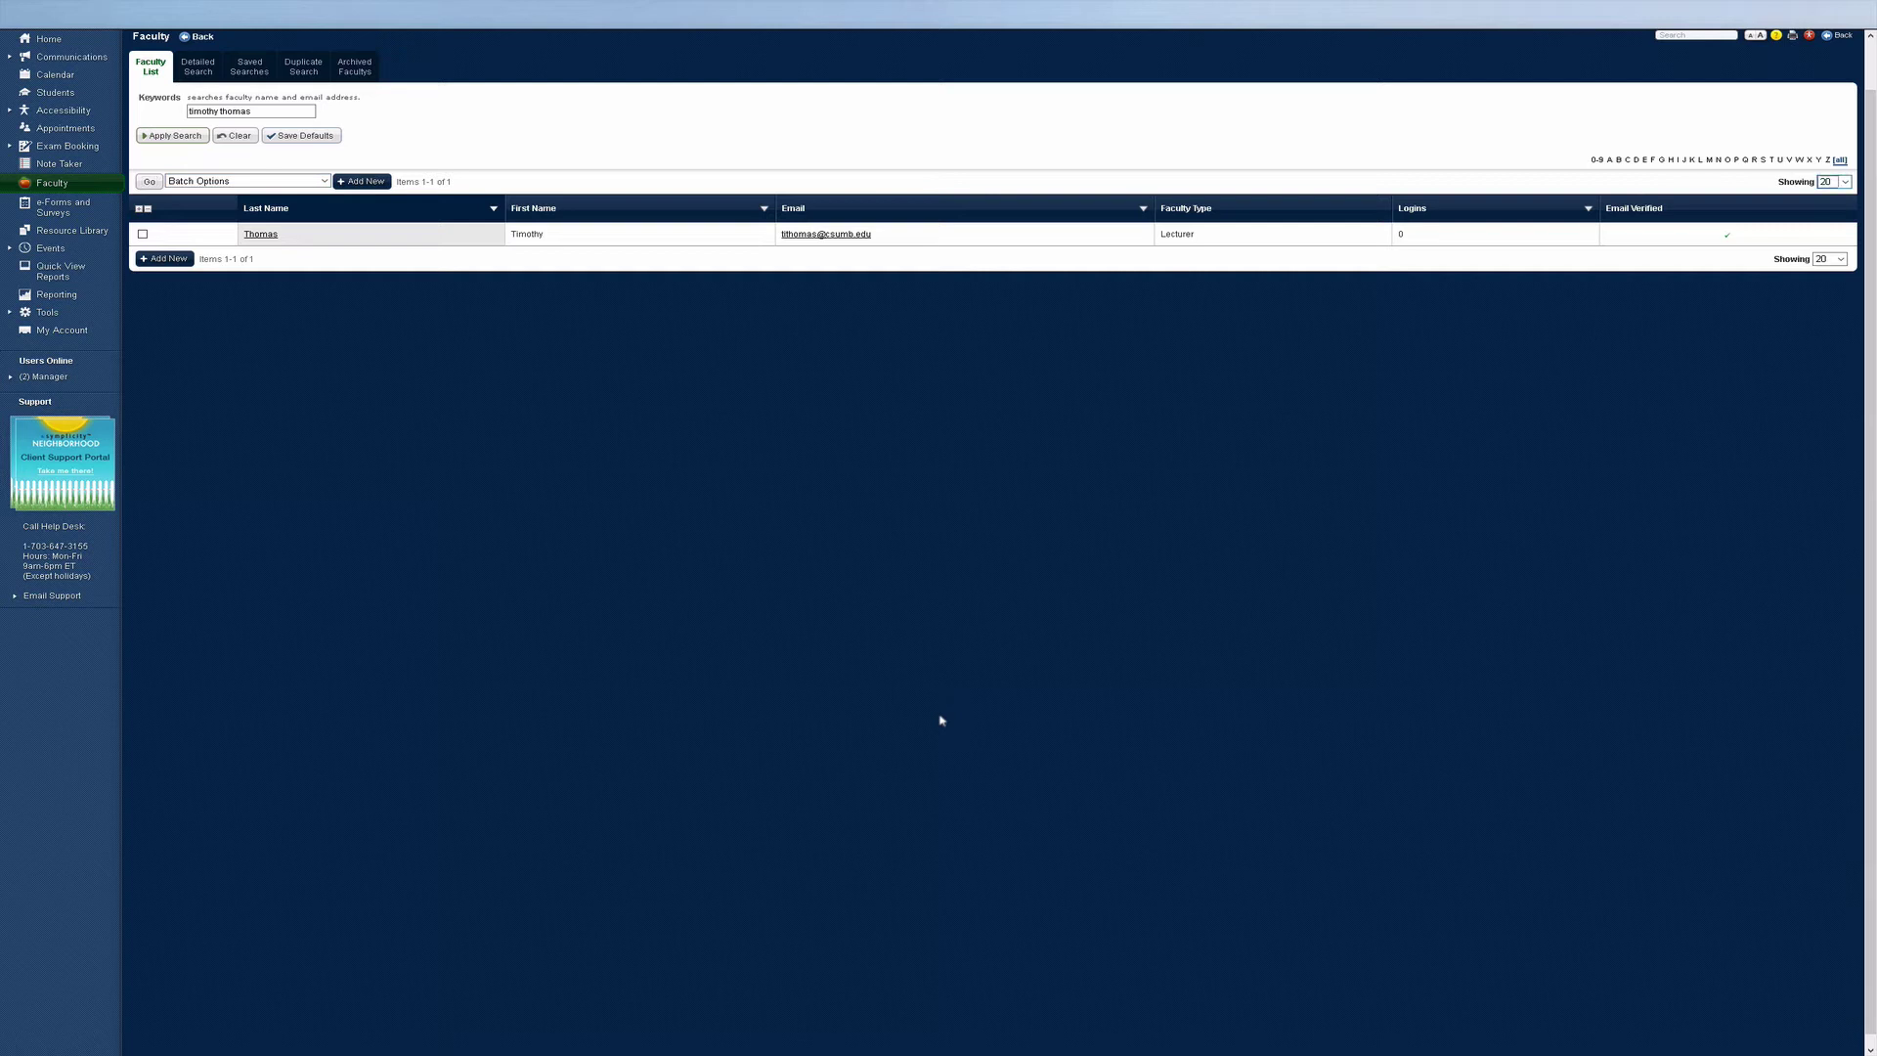
Step: Check the keyboard focus order through the select-all controls and the sortable Last Name, First Name, Email and Logins column headers
key(Tab)
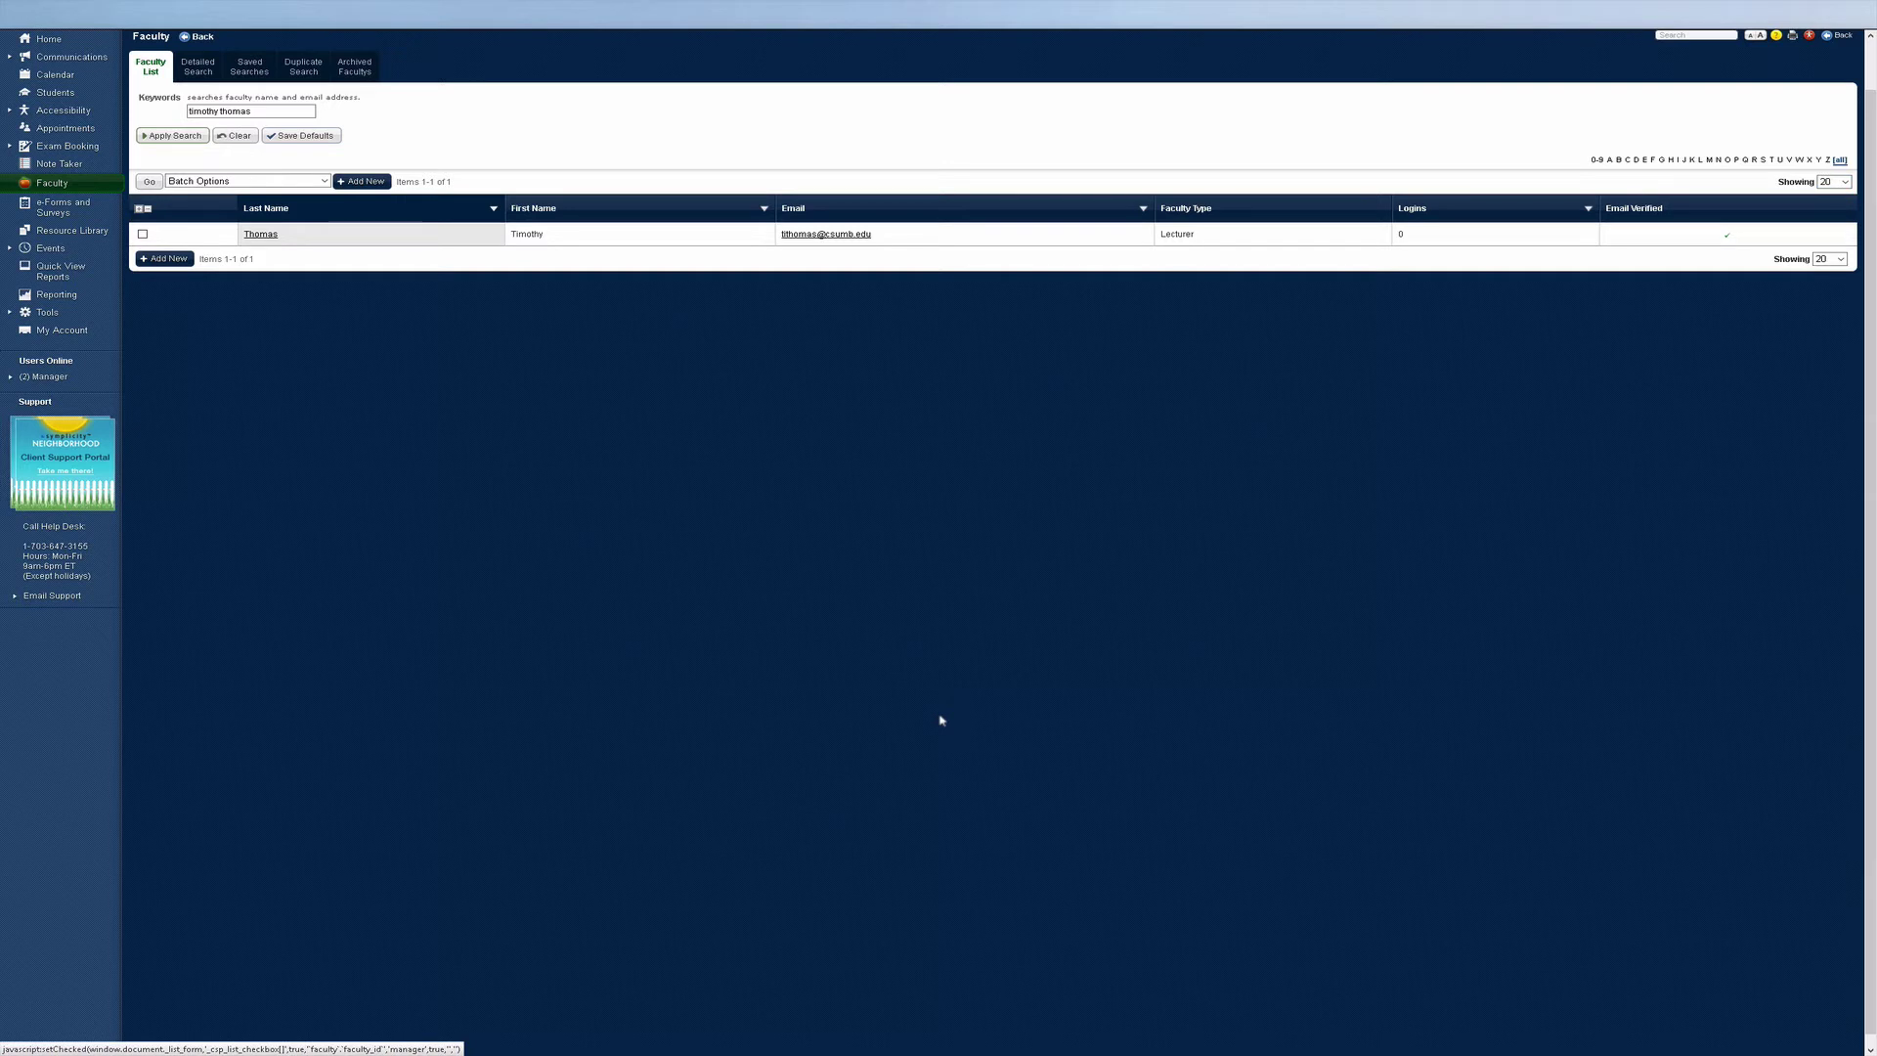
key(Tab)
key(Tab)
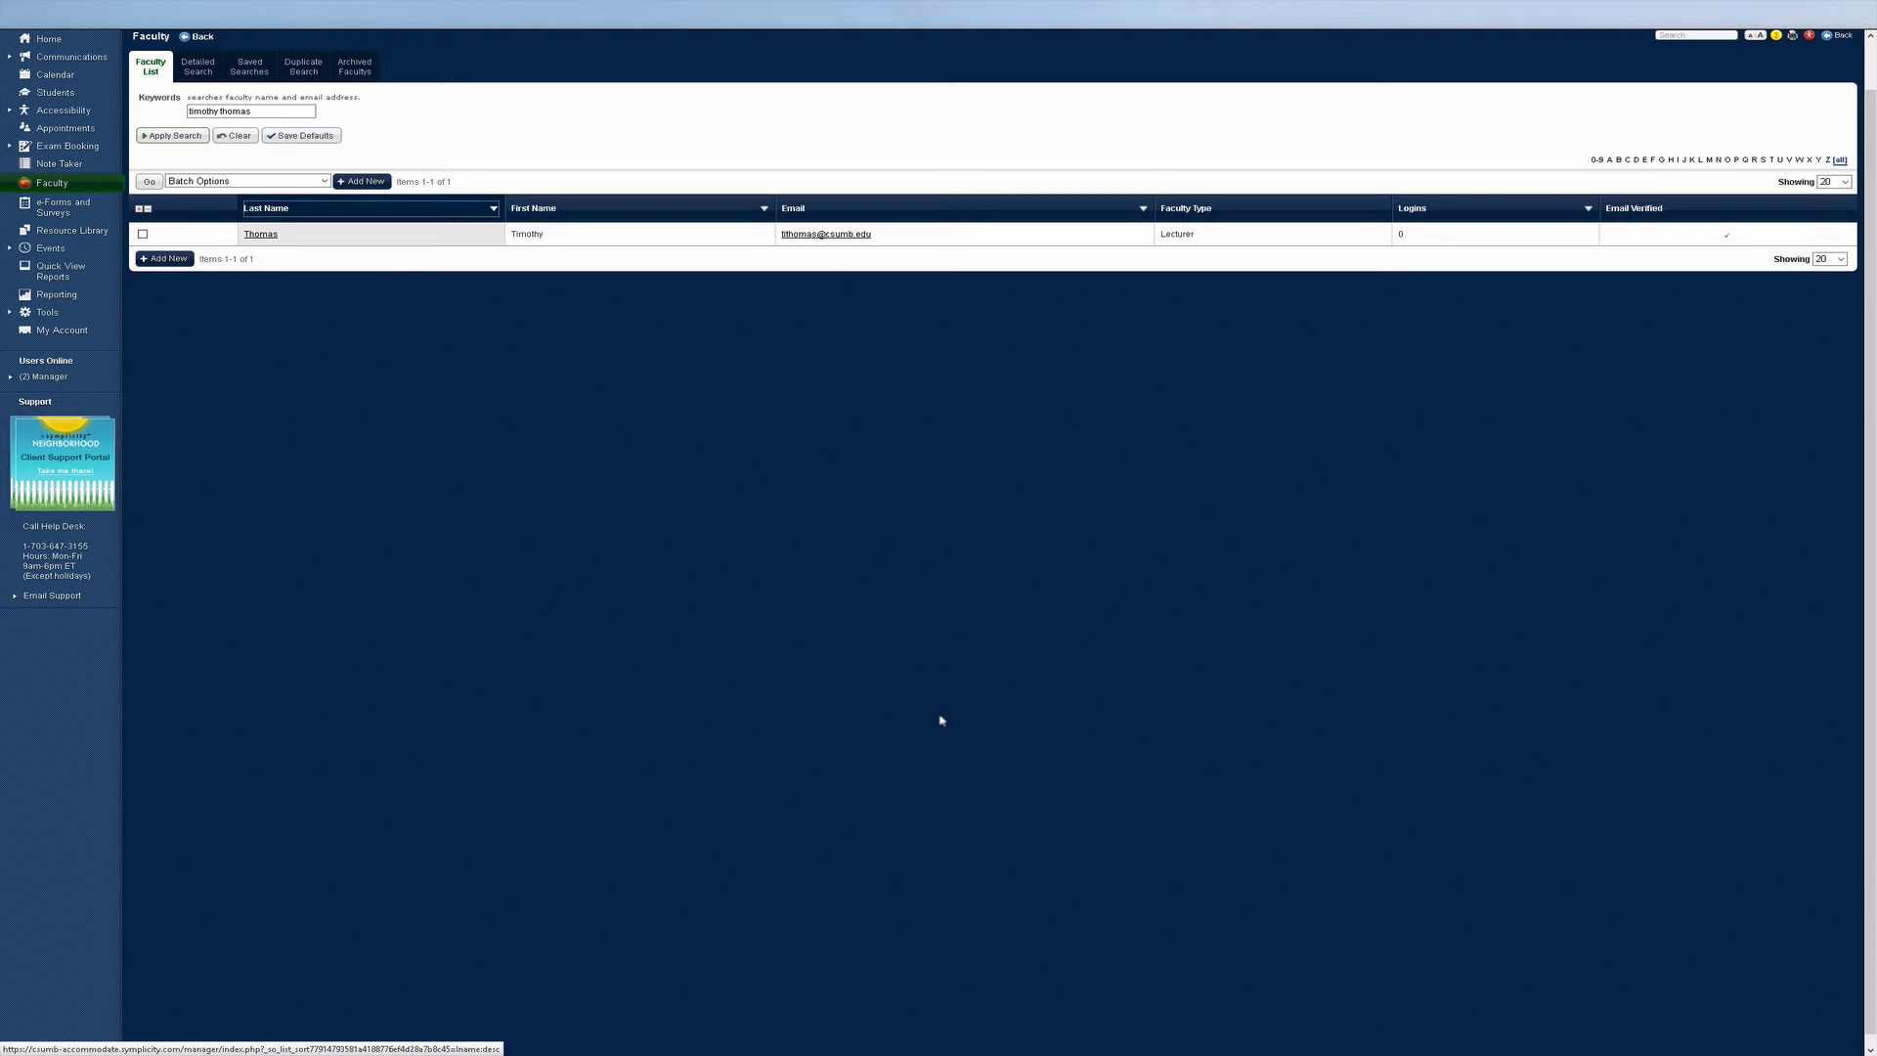
key(Tab)
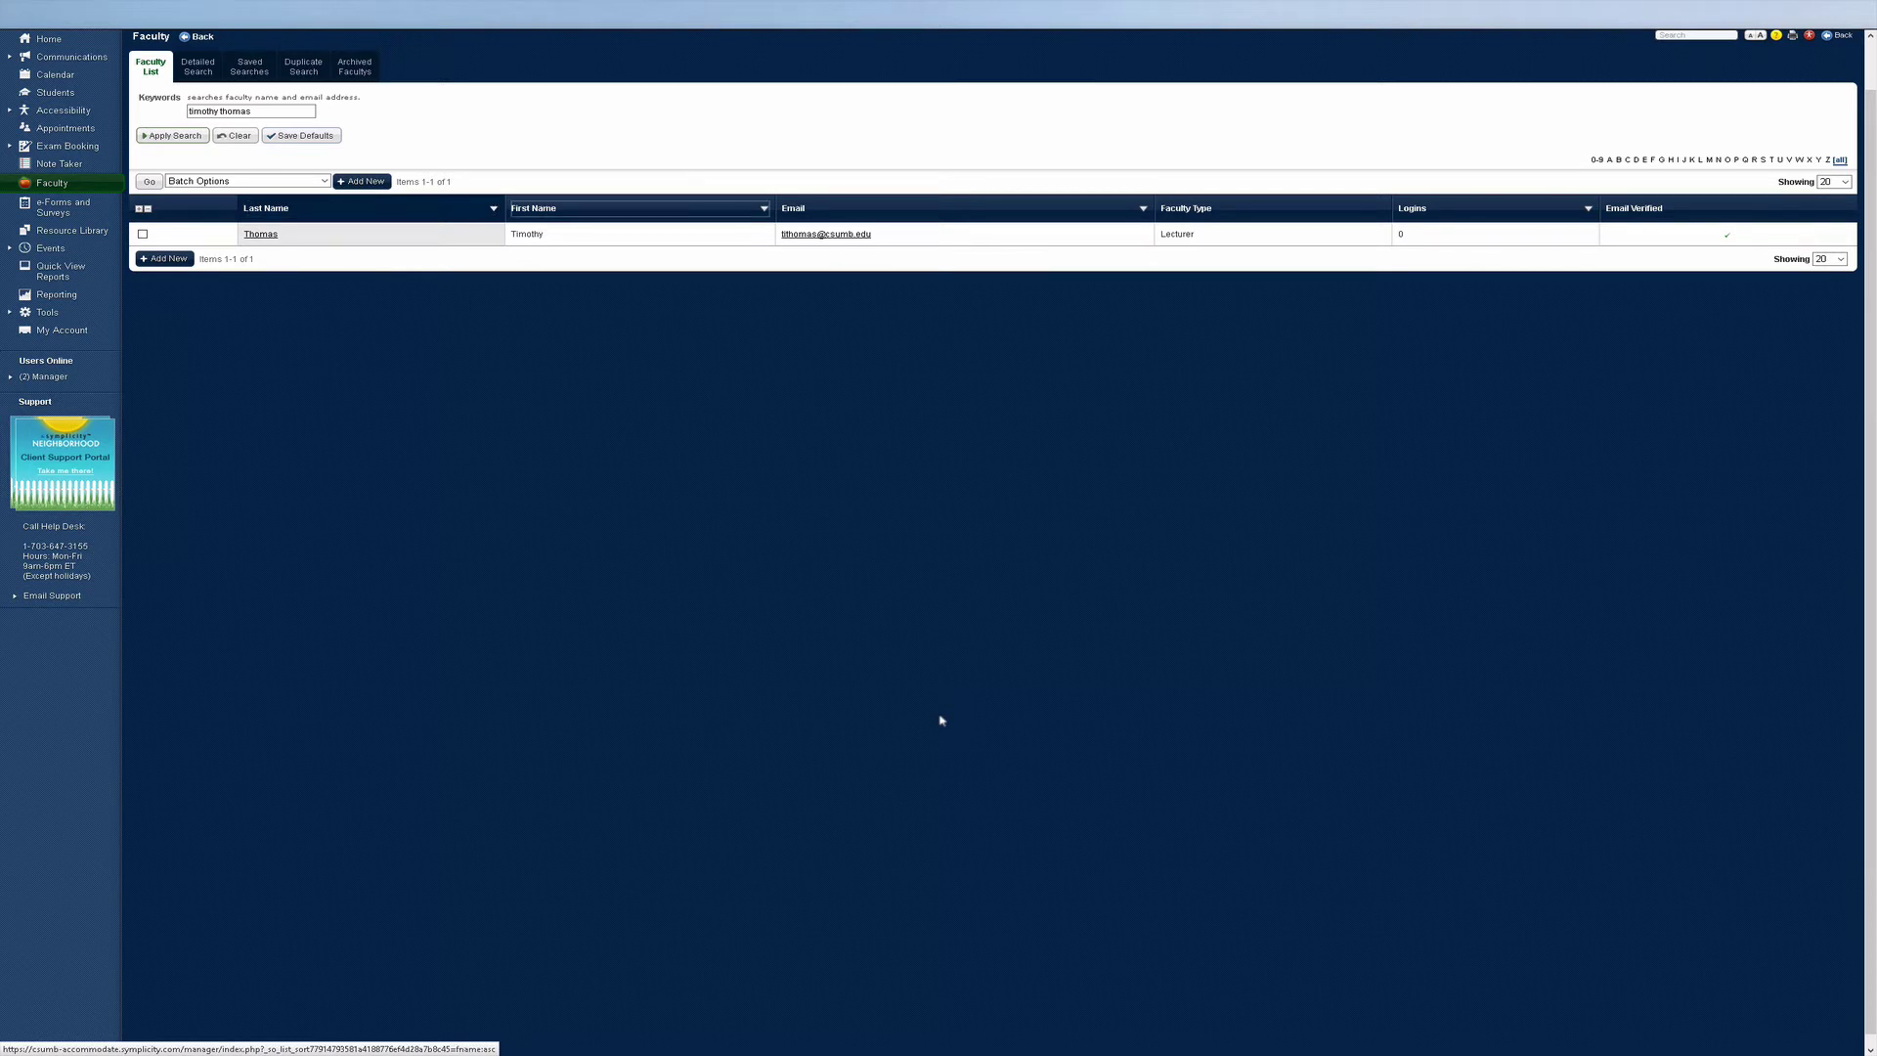
key(Tab)
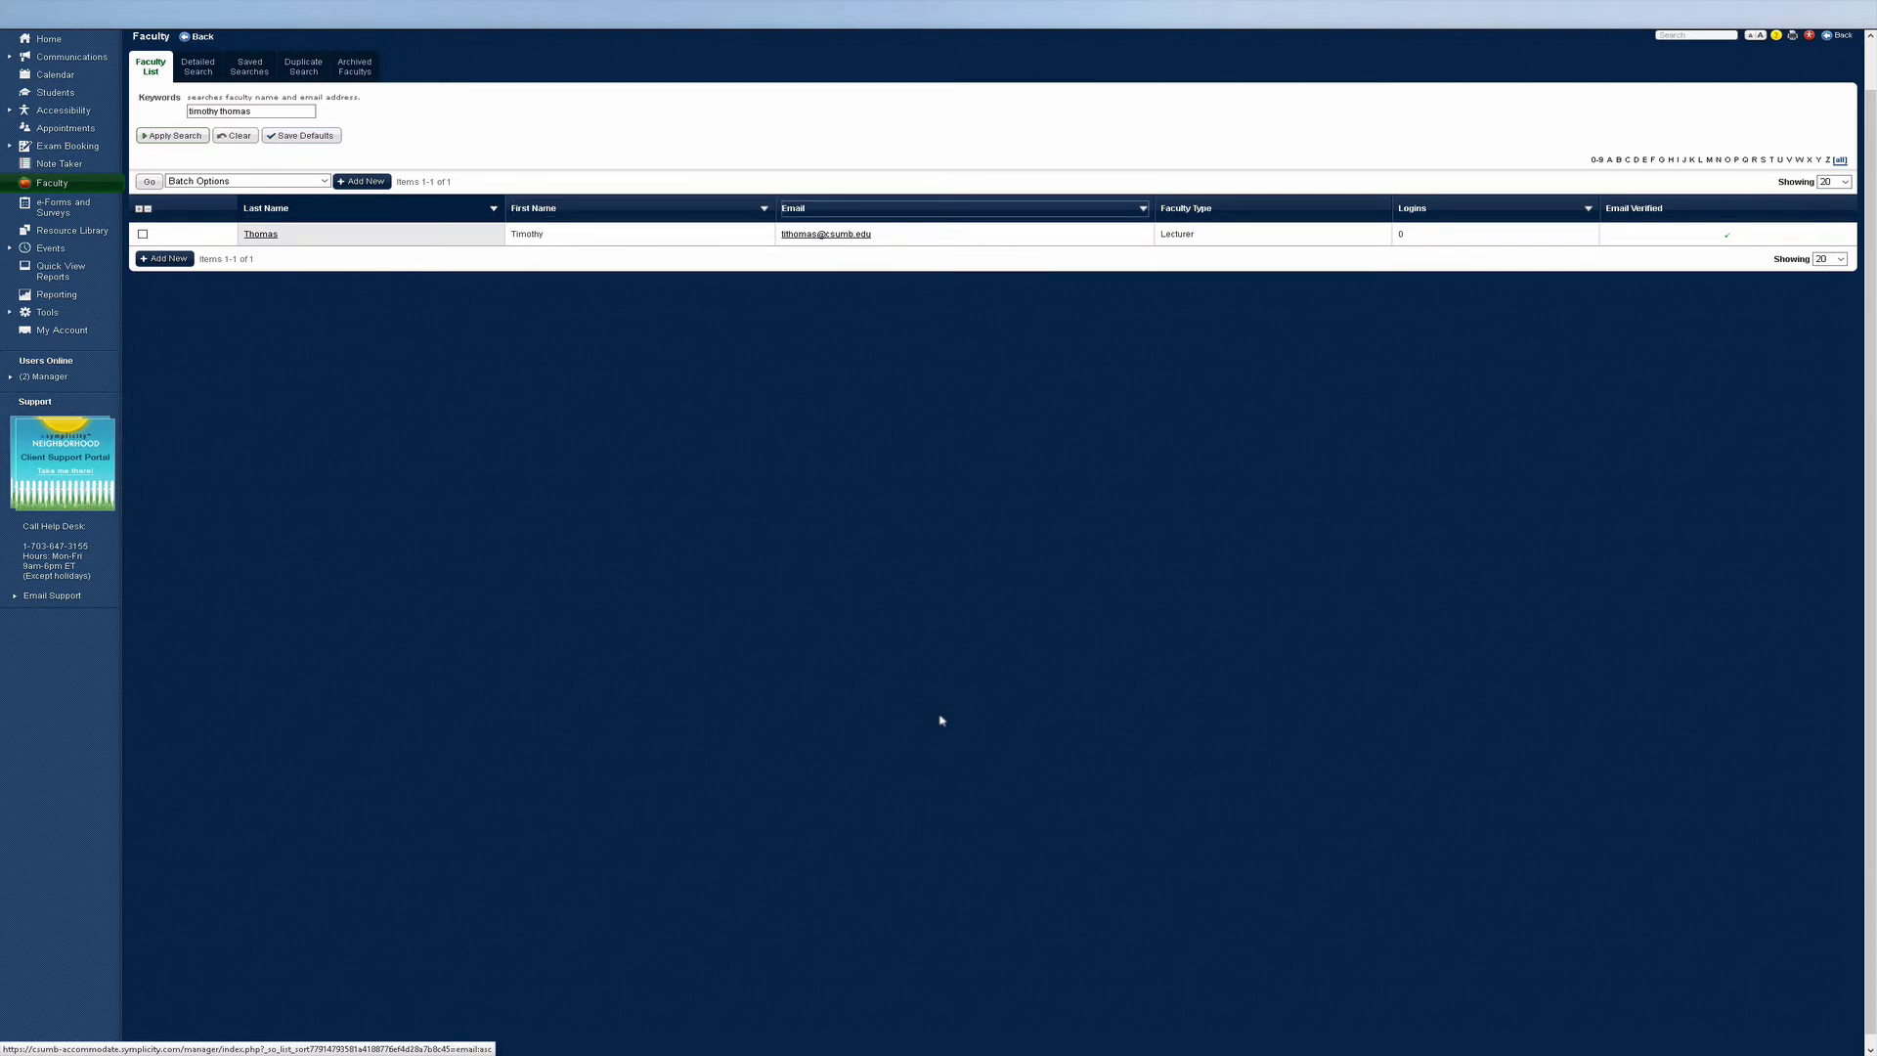
key(Tab)
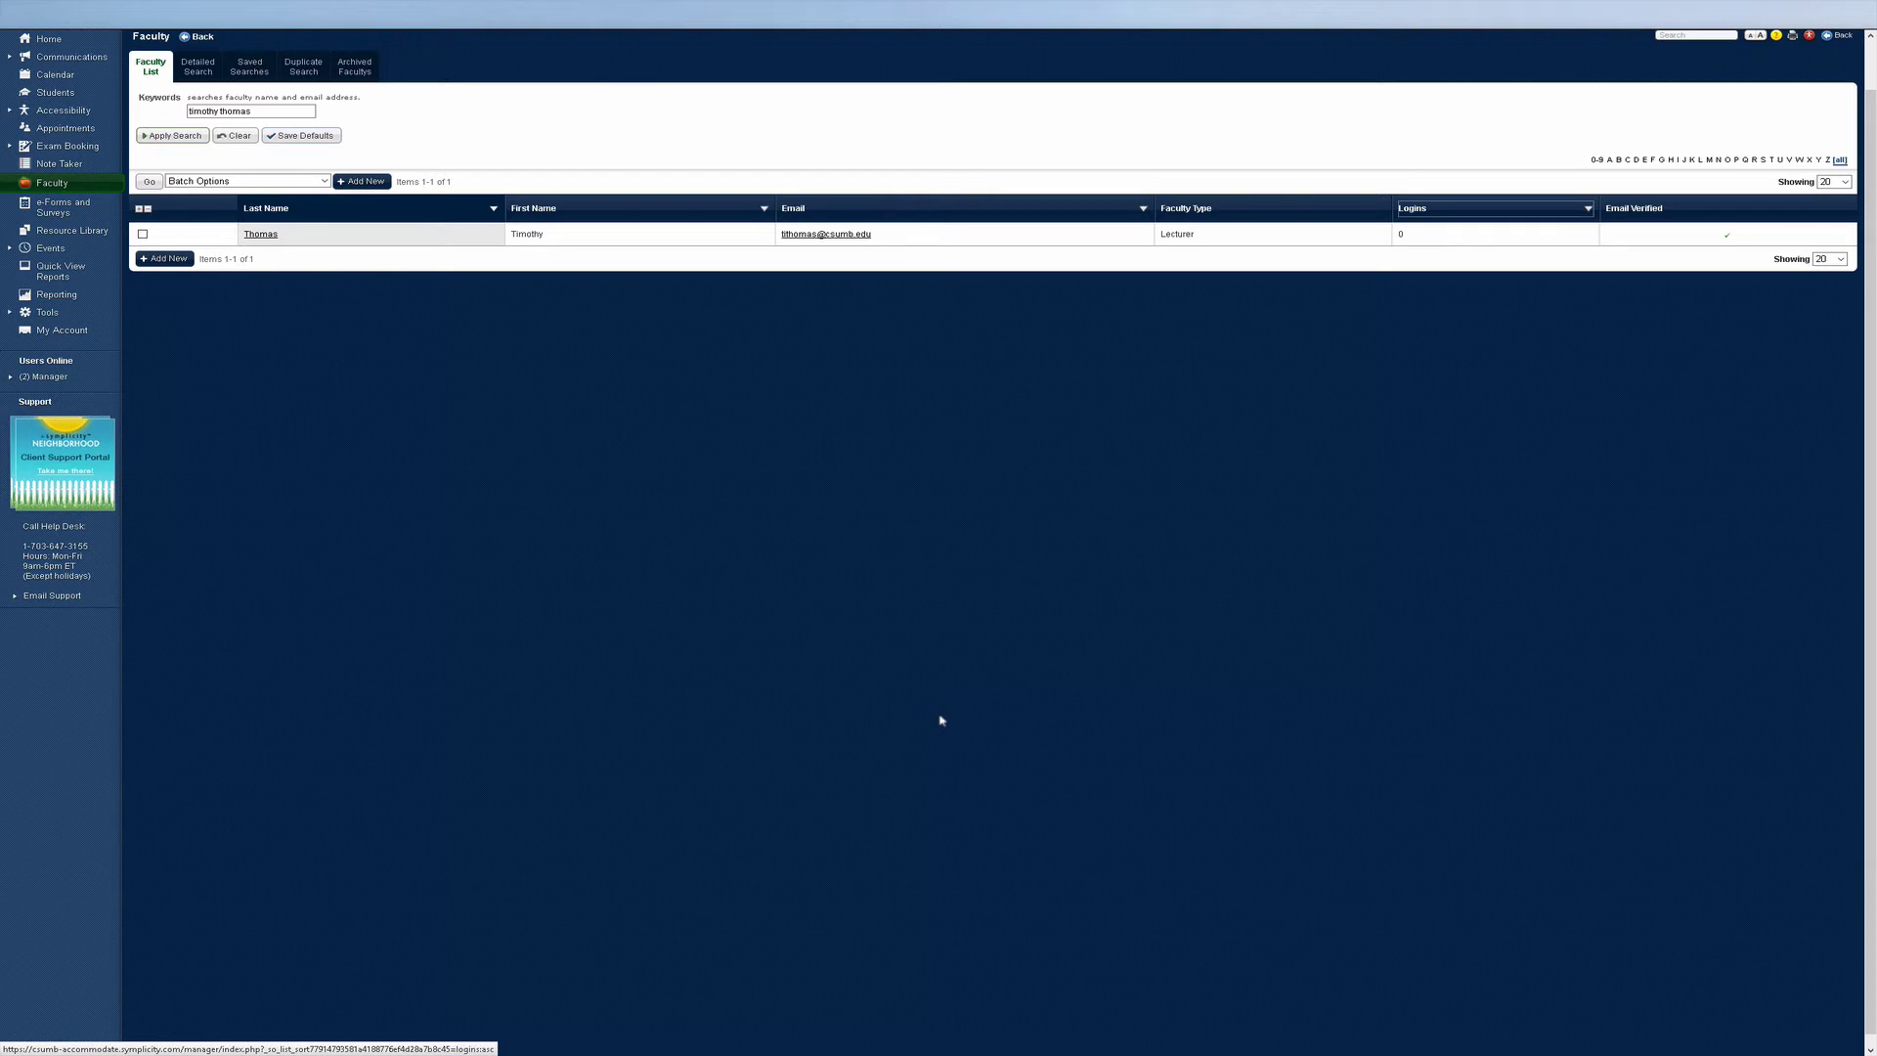
Step: Select the faculty record found by the search and set the list to show 50 items per page
key(Tab)
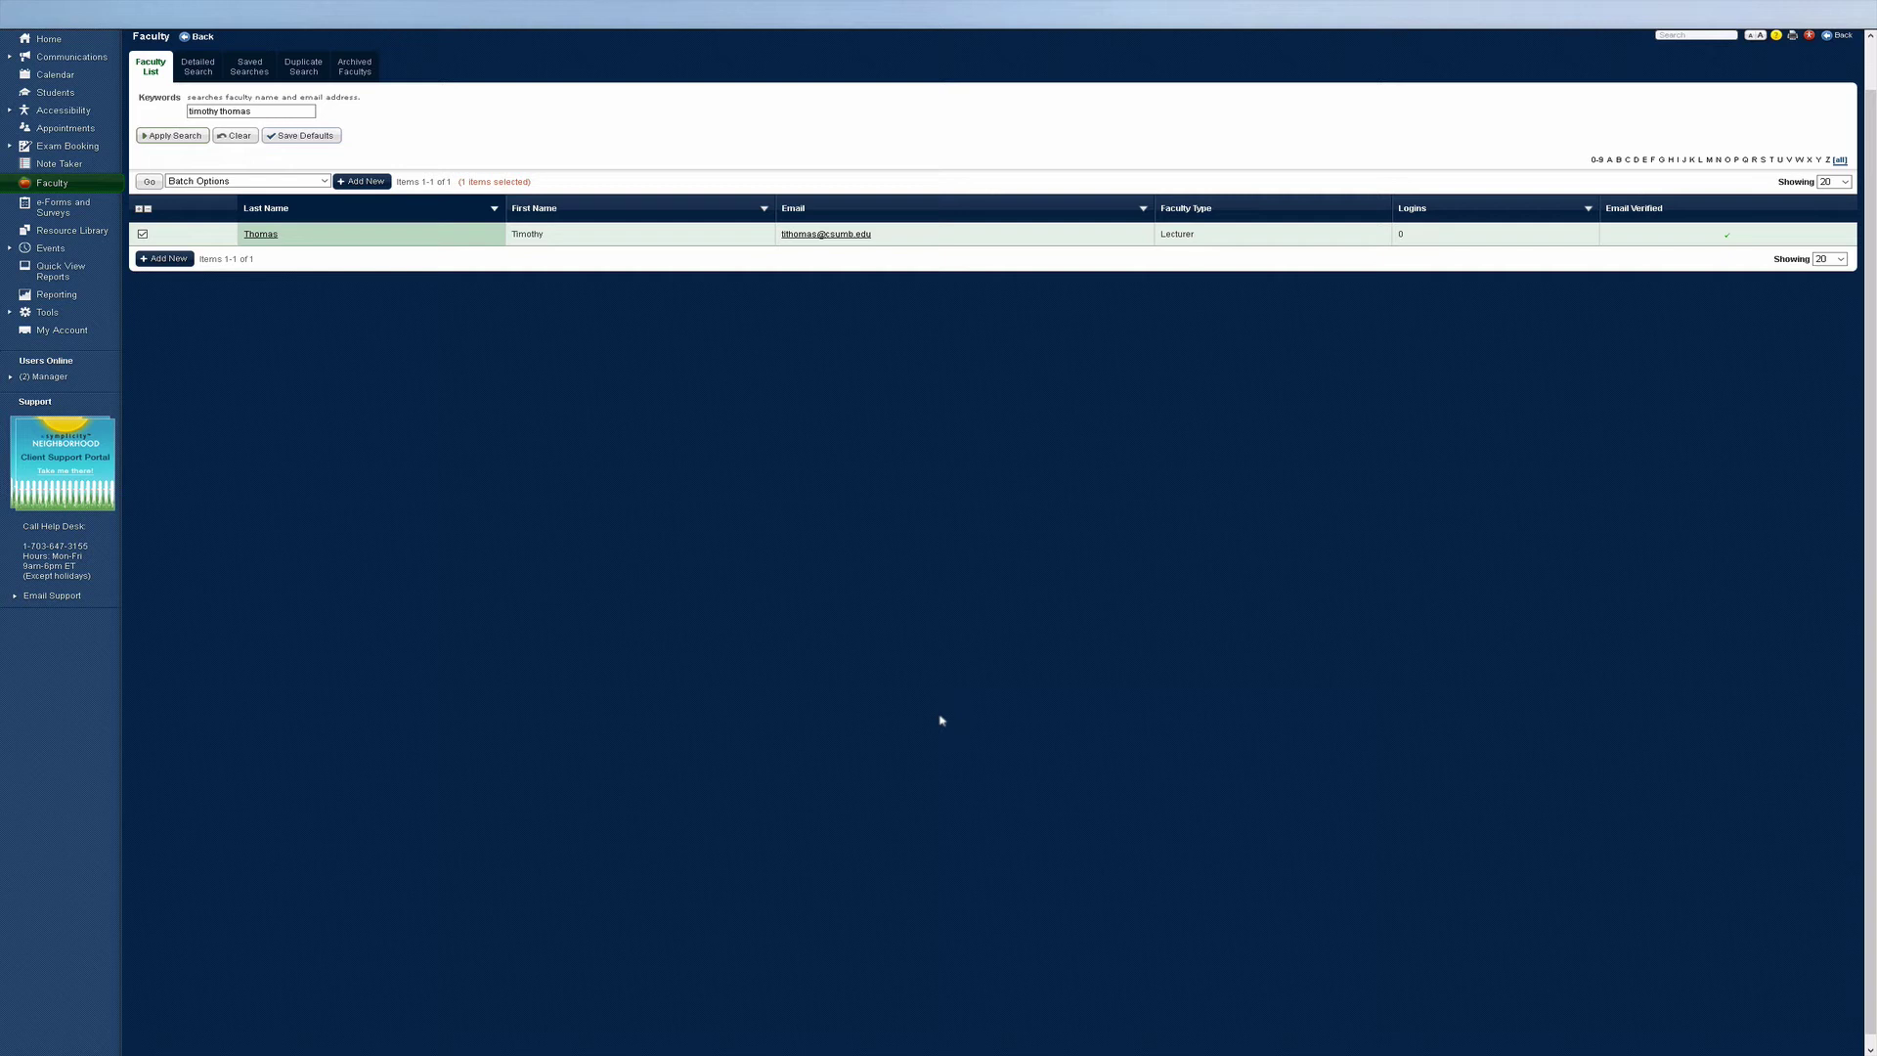
key(Tab)
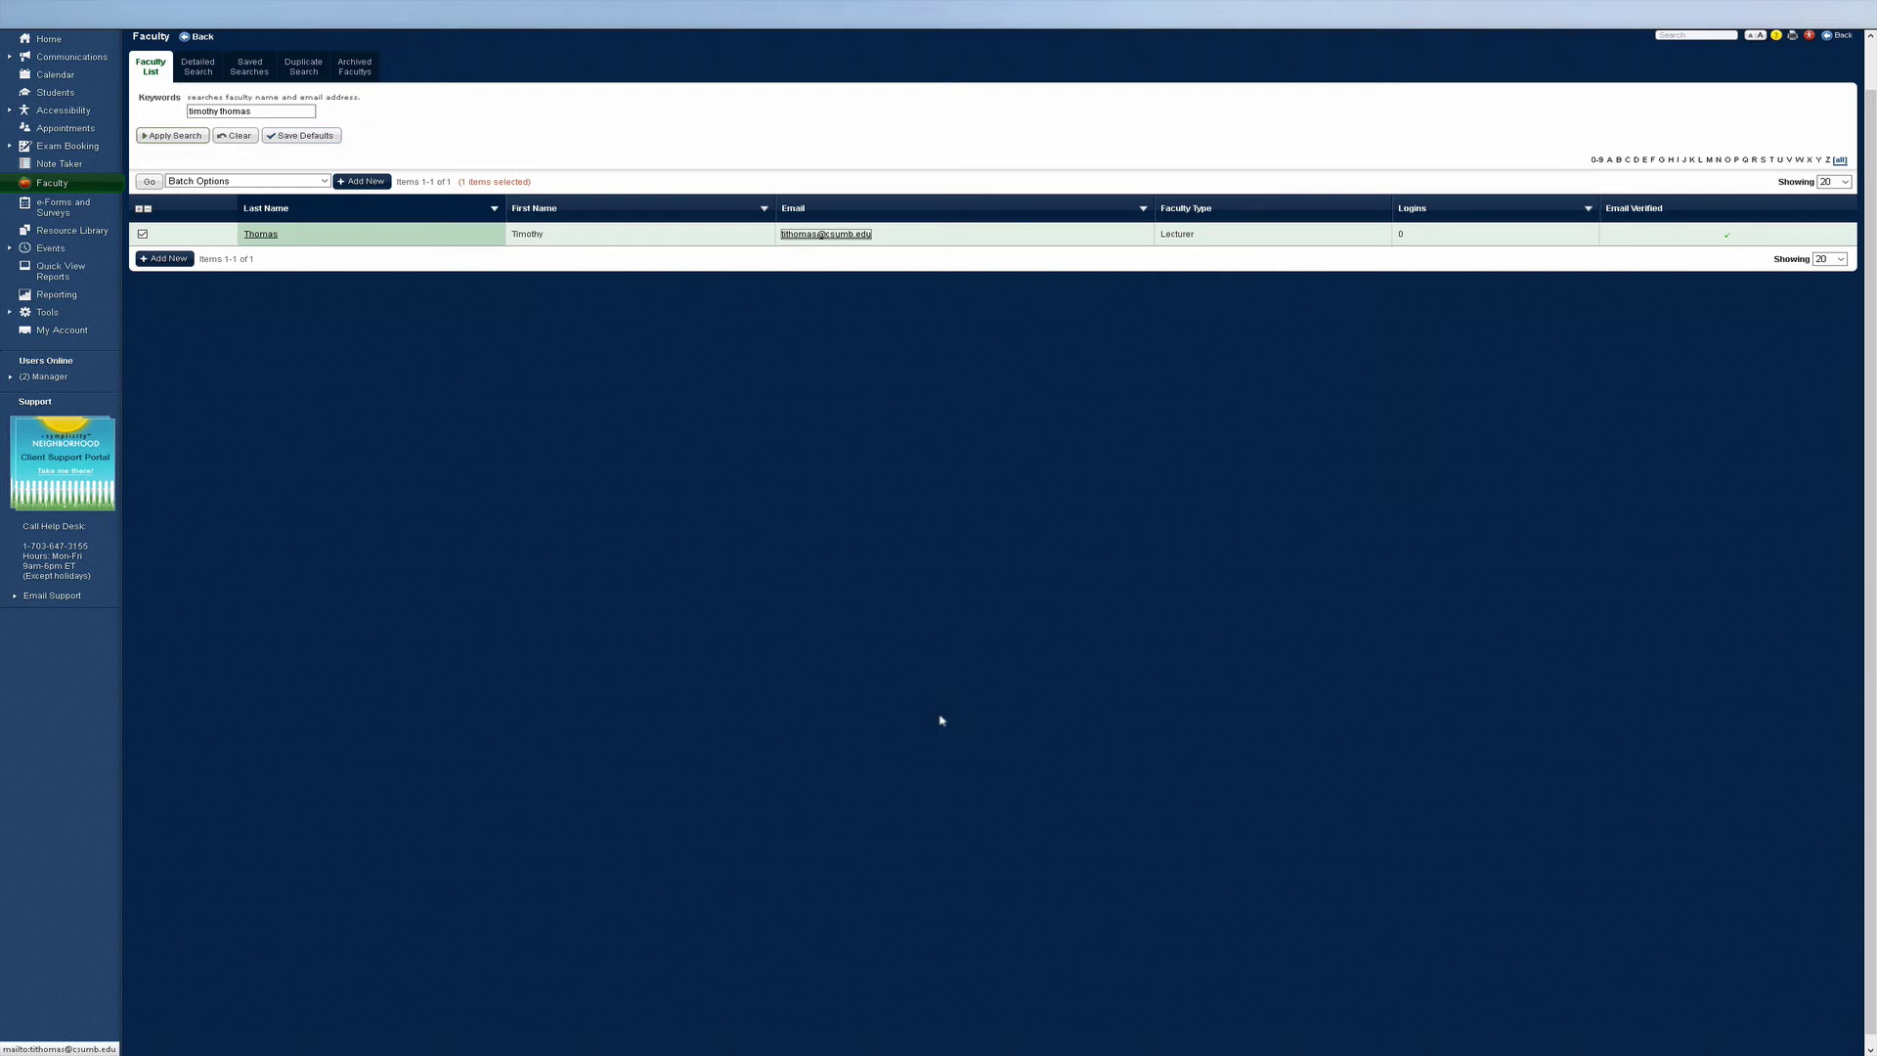
key(shift+Tab)
key(Tab)
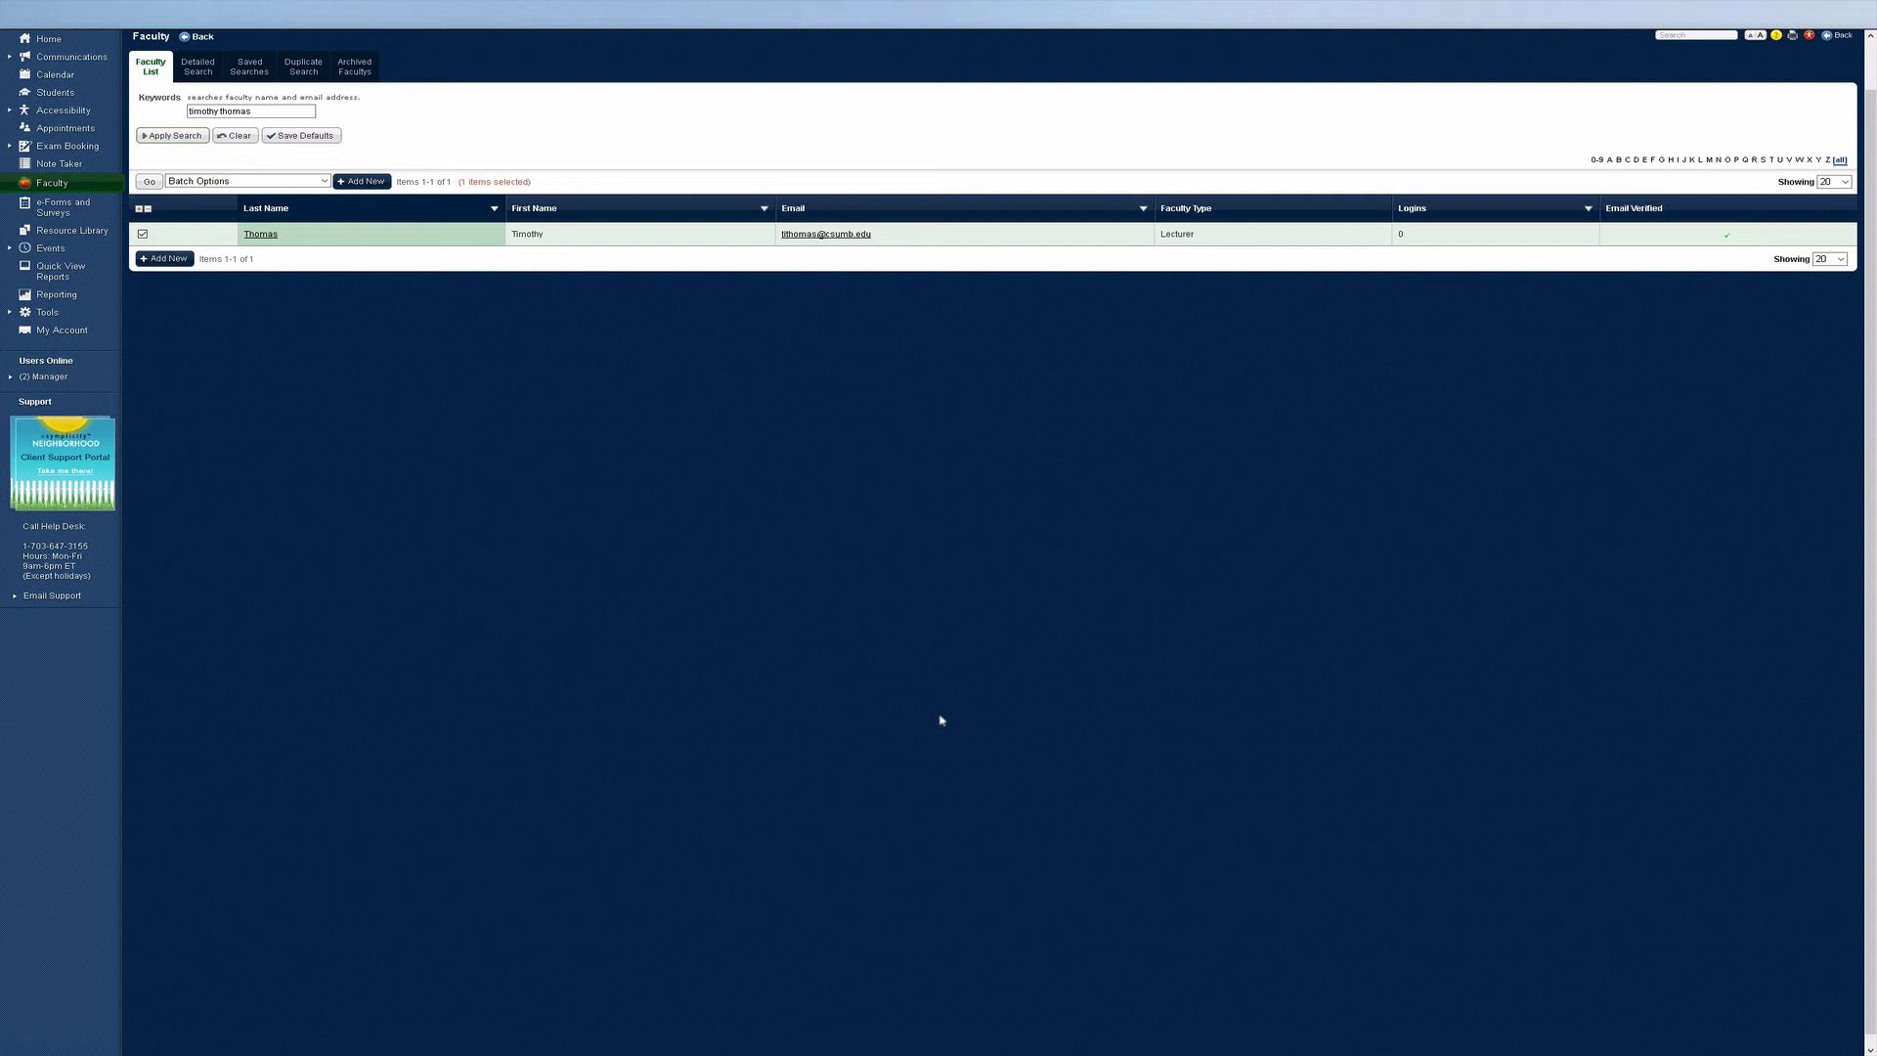
key(Tab)
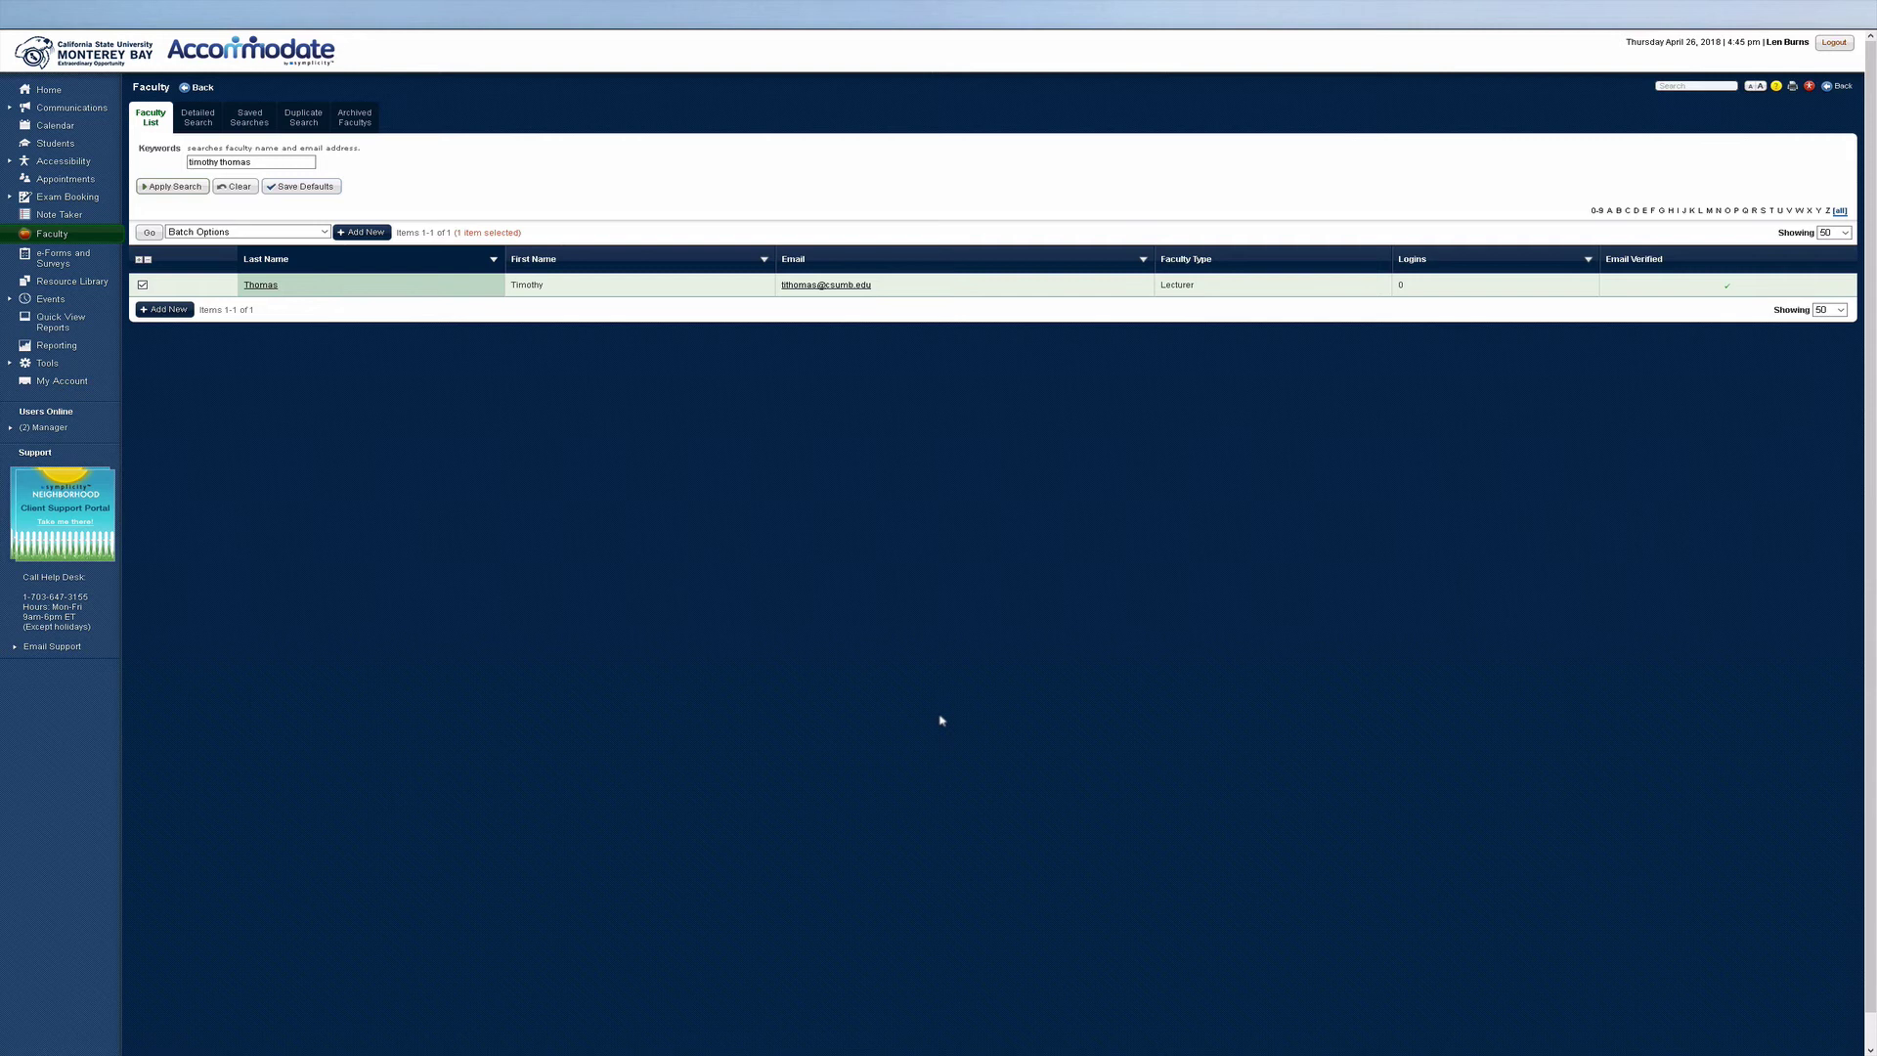
Step: Check how keyboard focus appears on the selected faculty record's last name and email links
scroll(940, 721, down, 1)
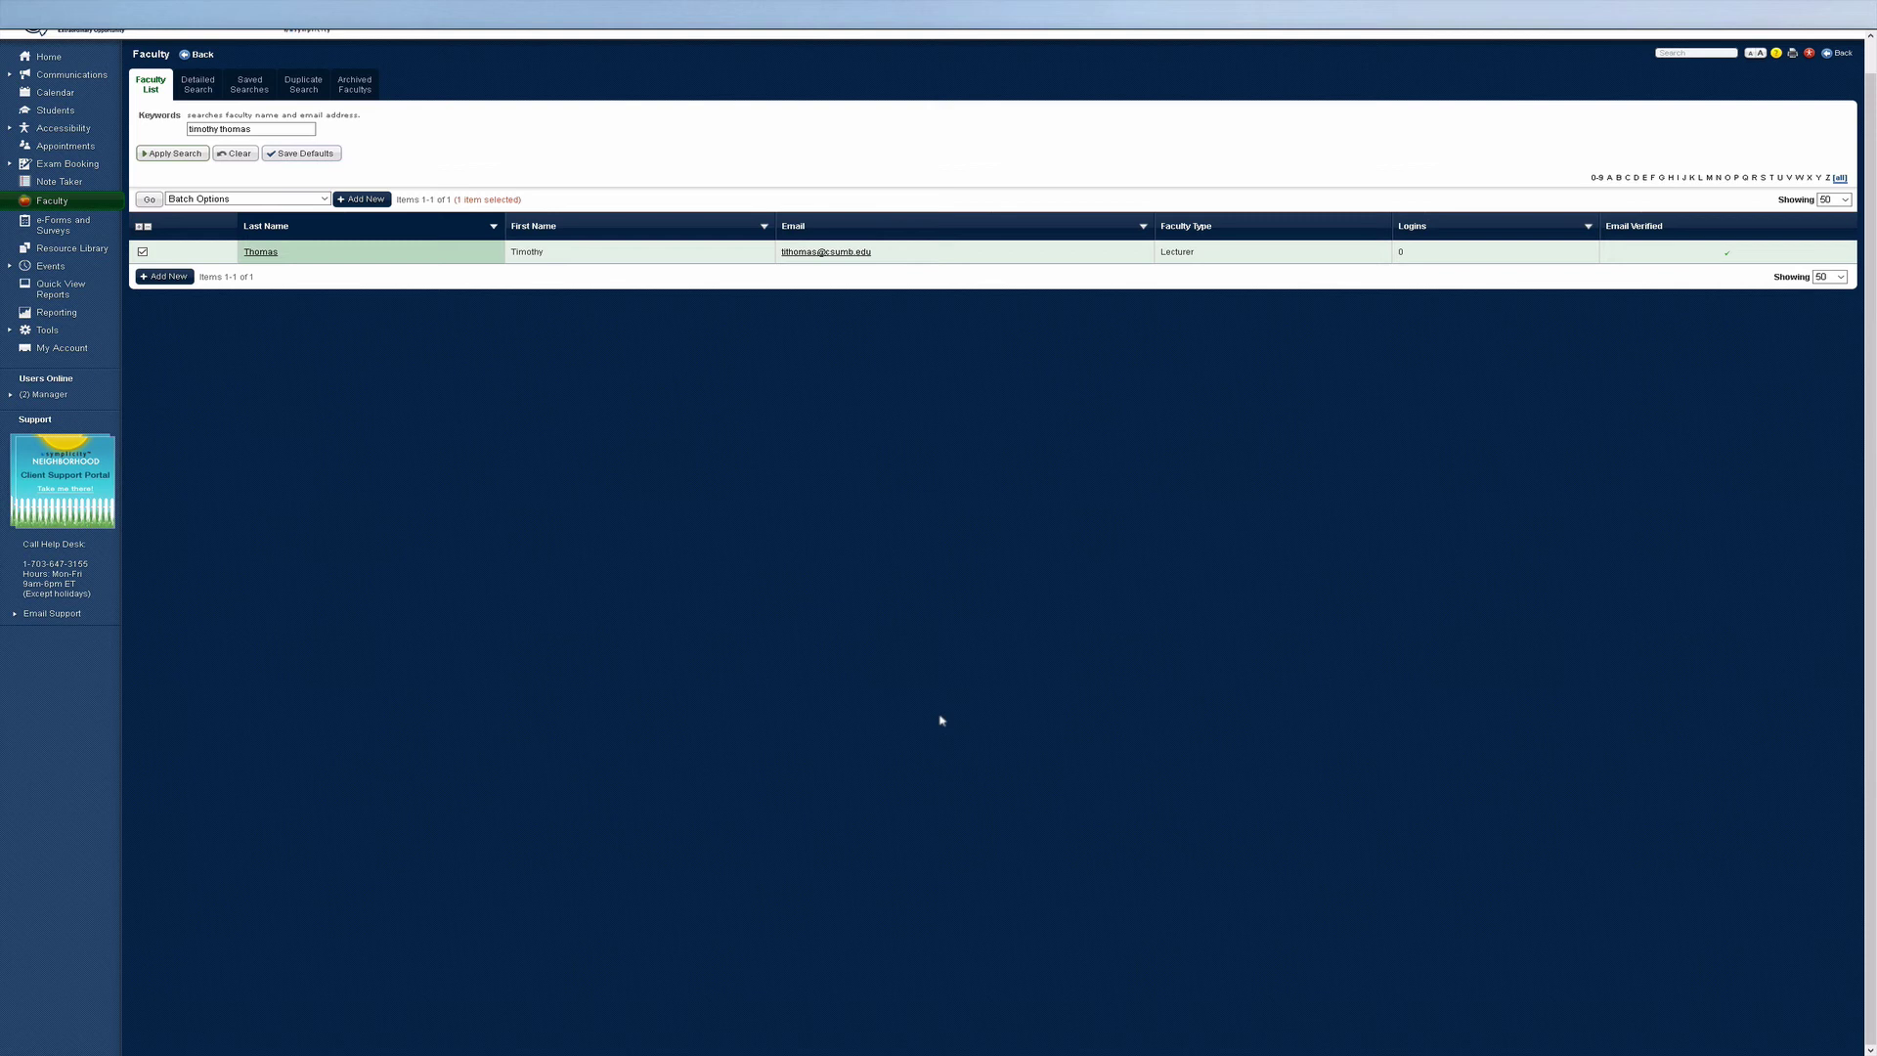
key(Tab)
key(shift+Tab)
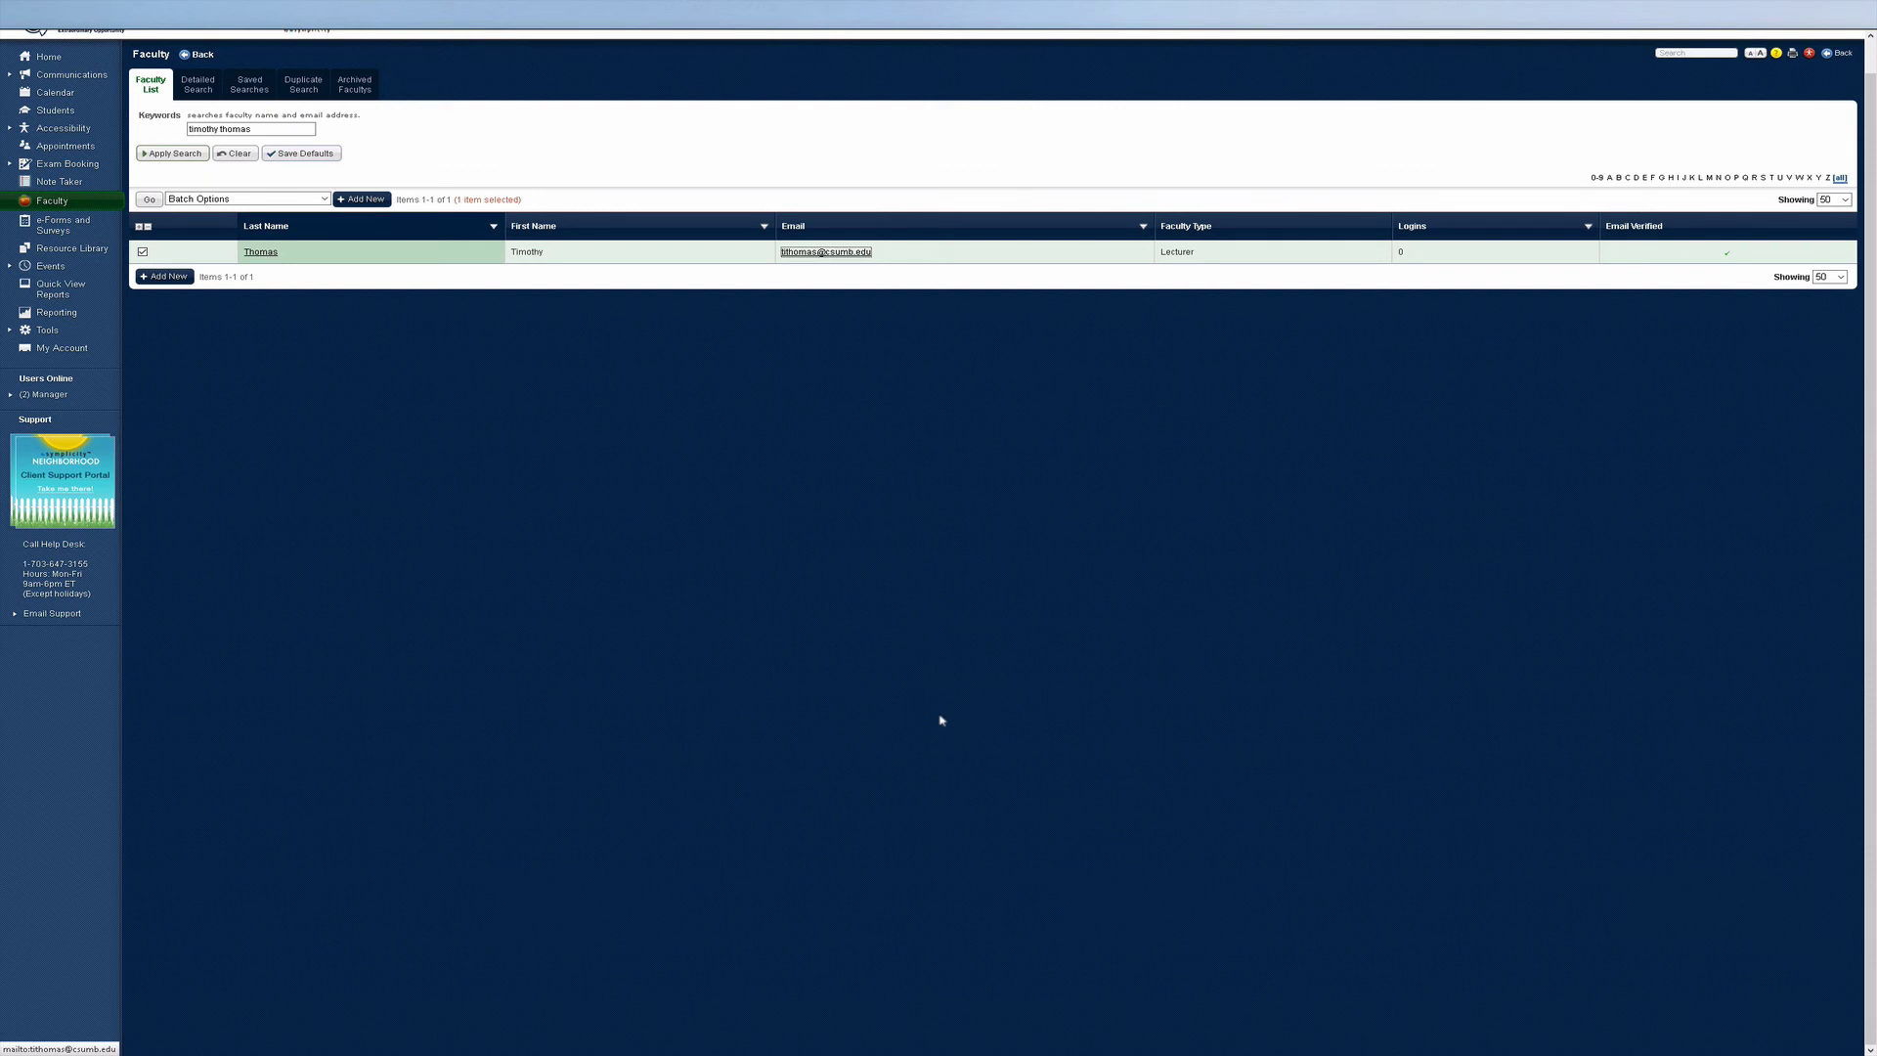
key(shift+Tab)
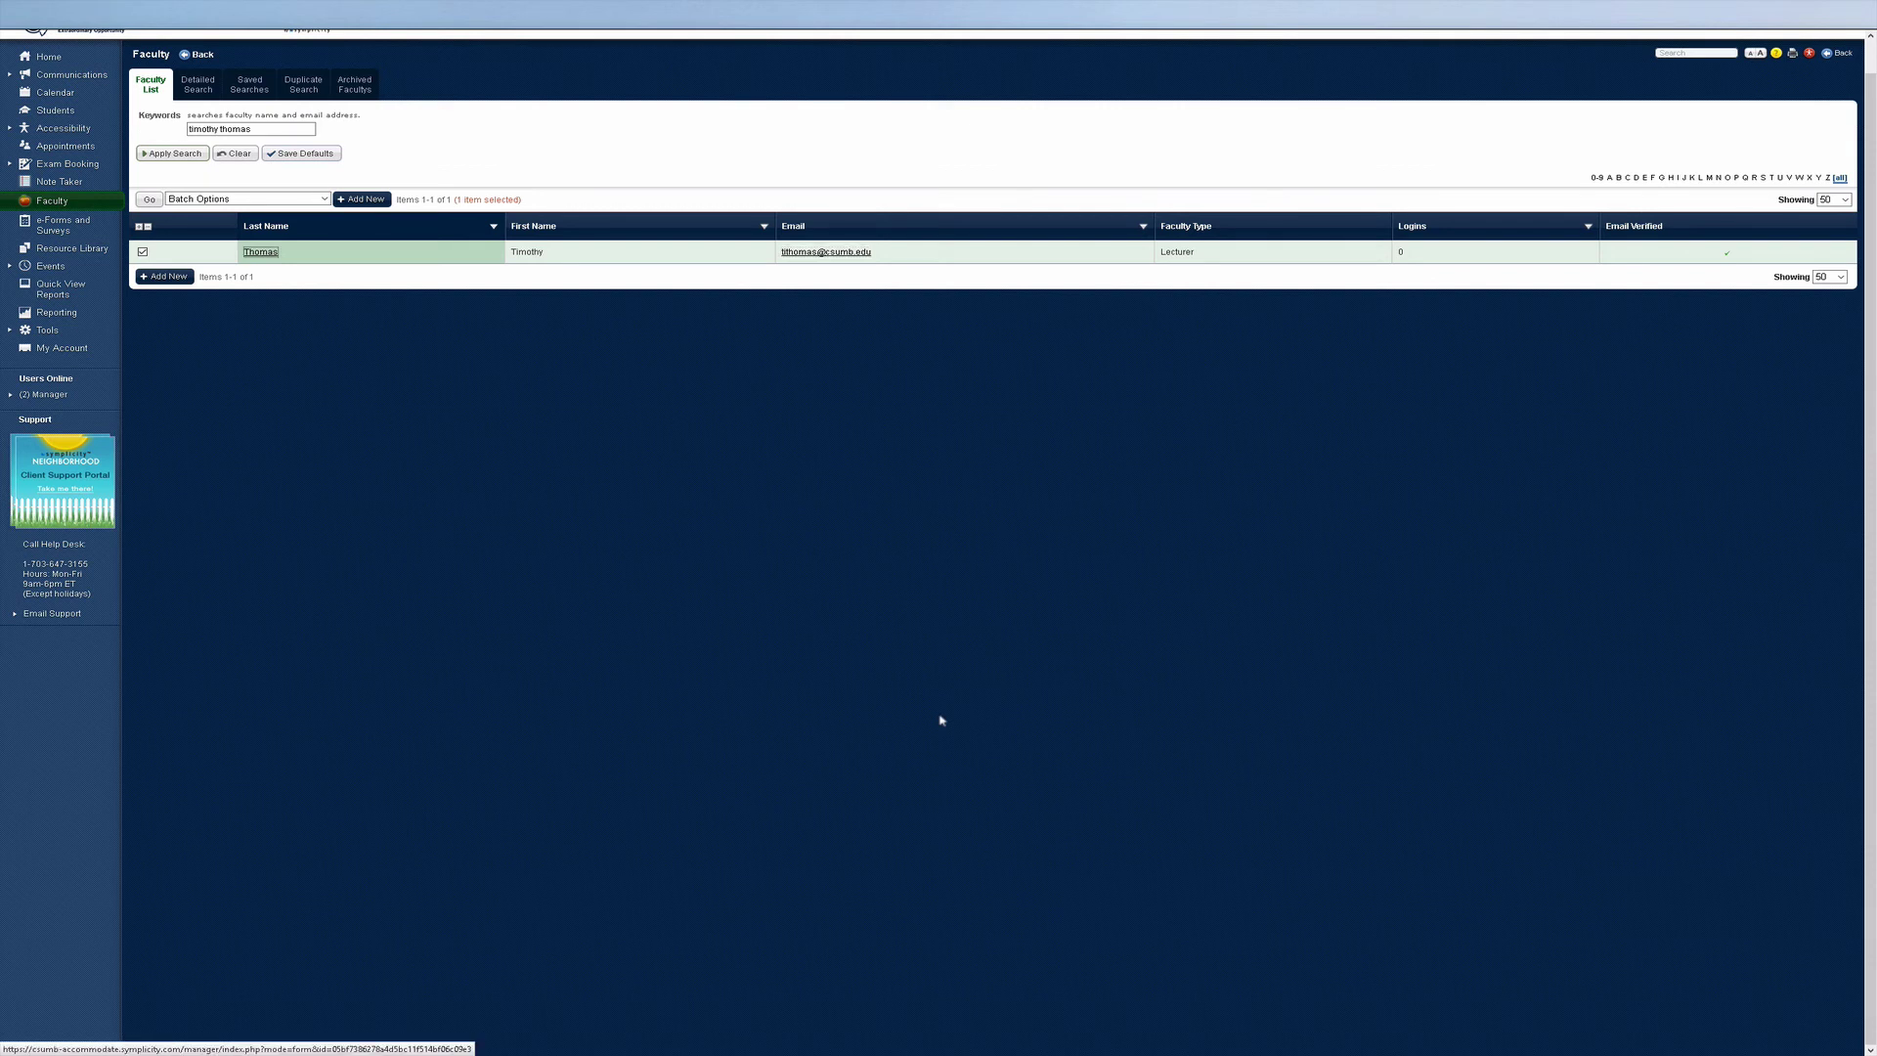
click(940, 721)
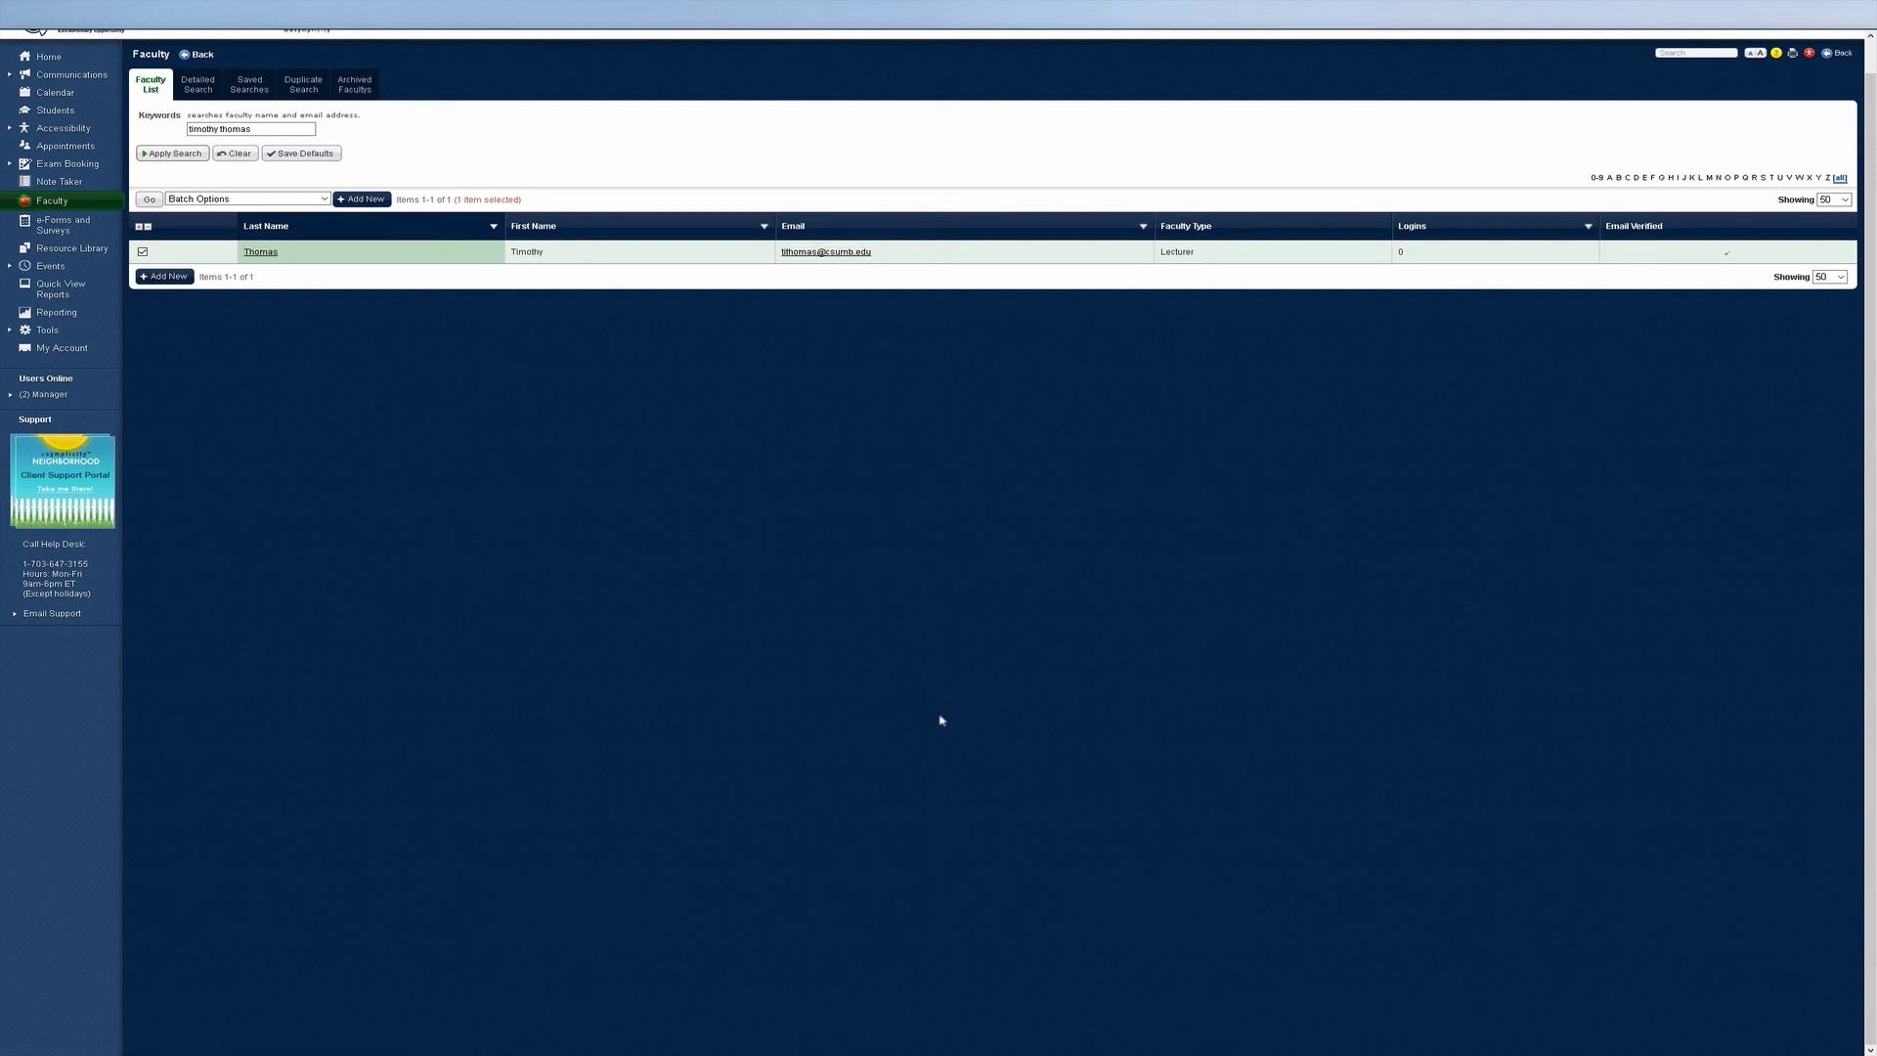
key(Tab)
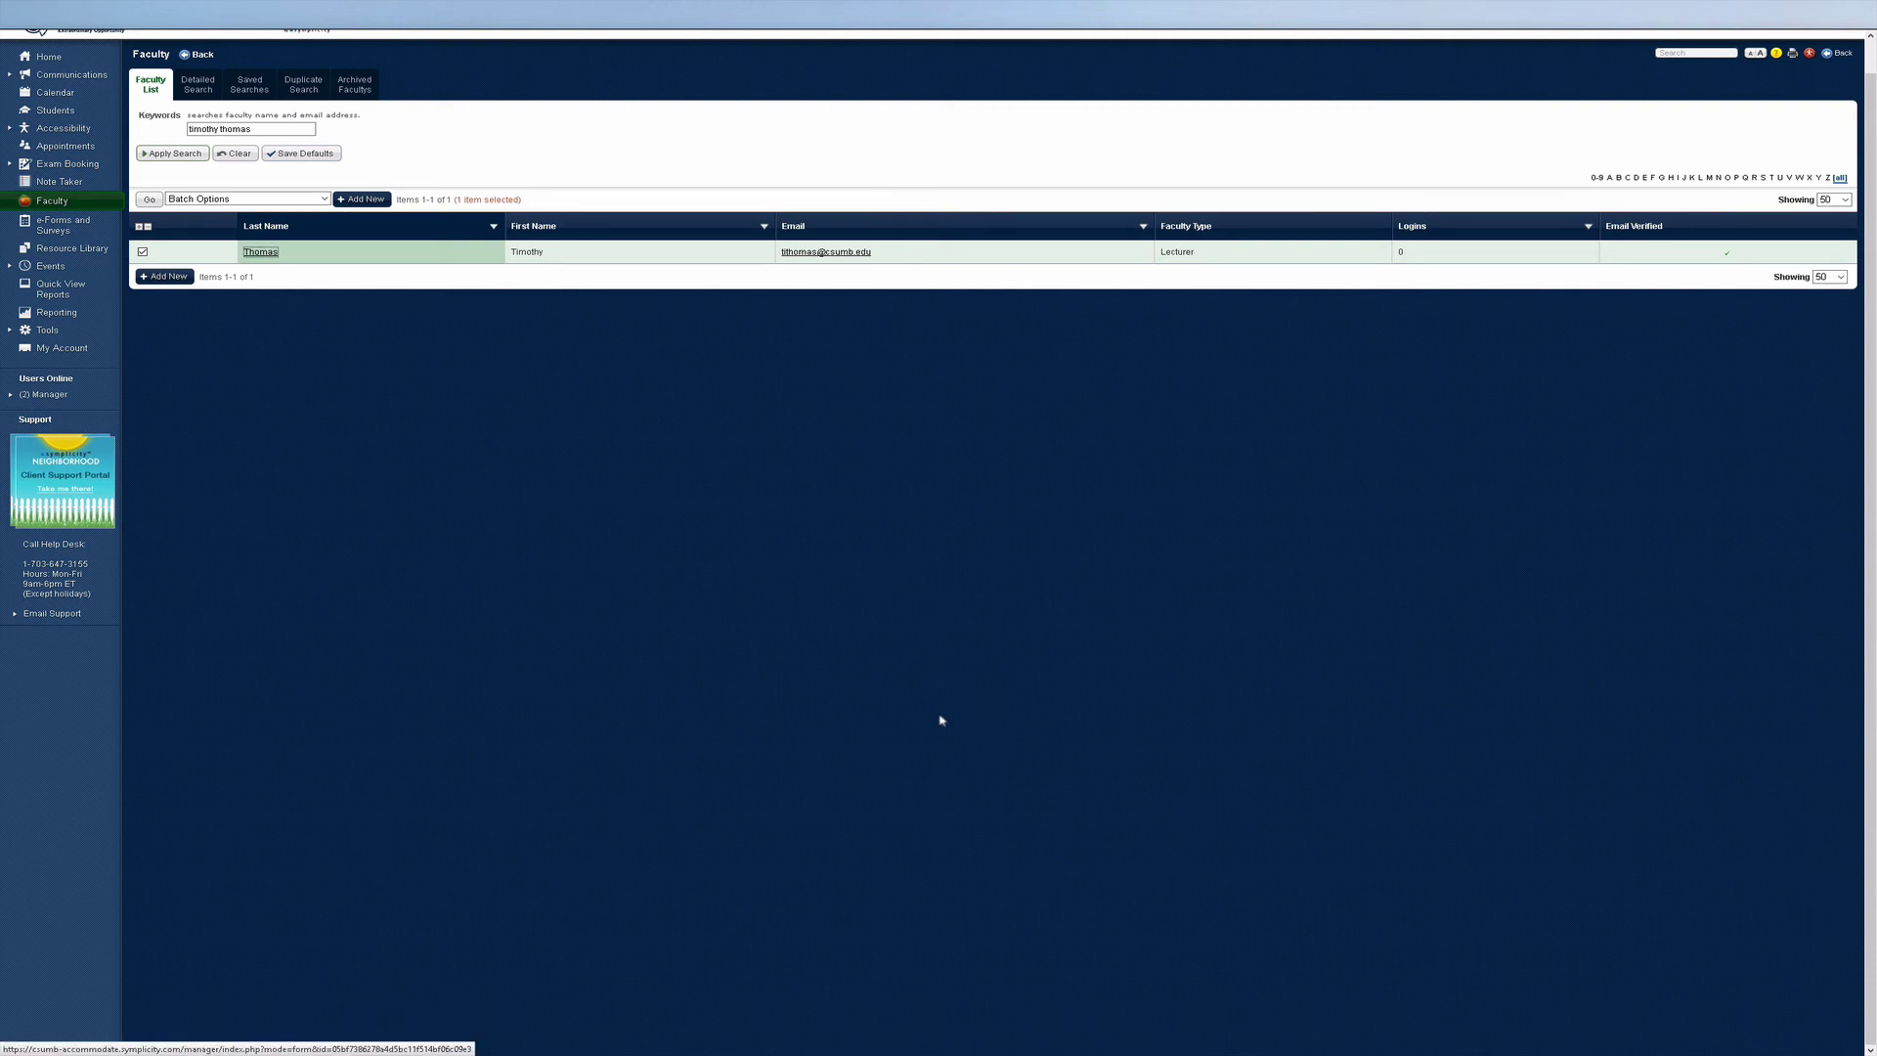
click(940, 721)
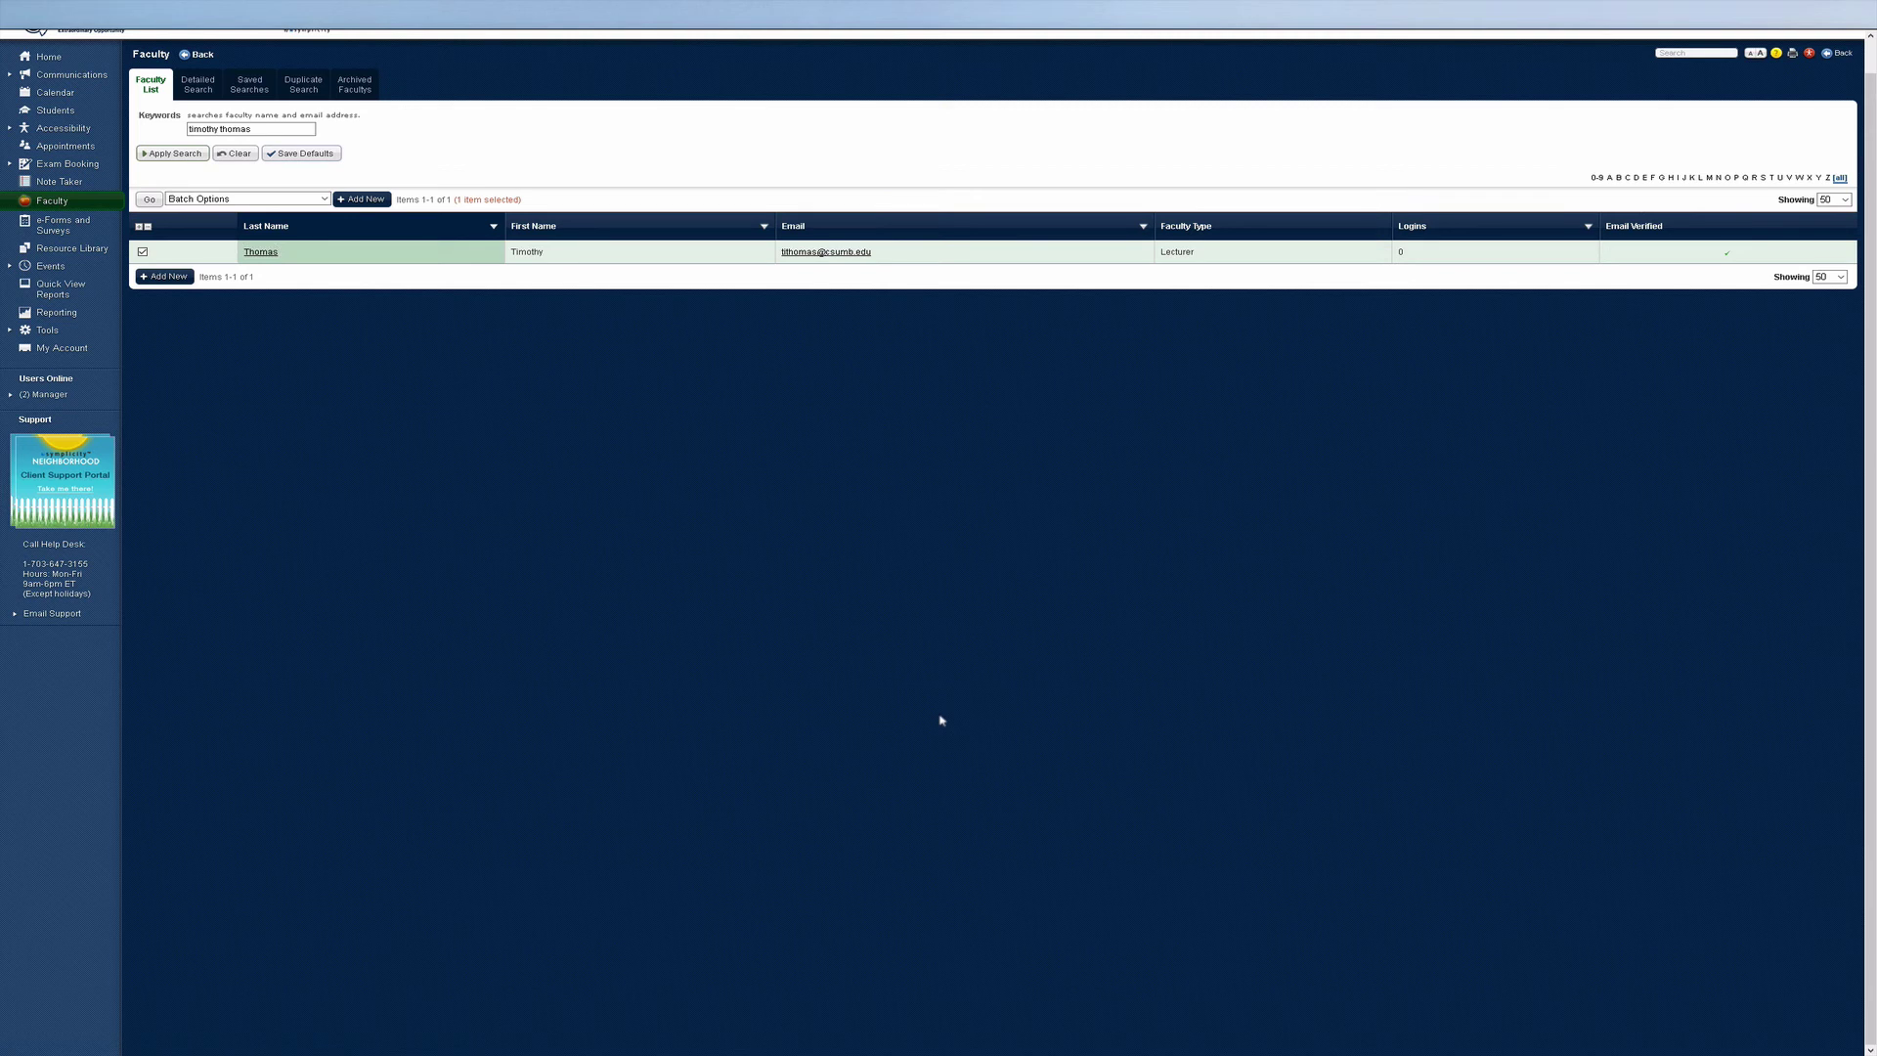
key(Tab)
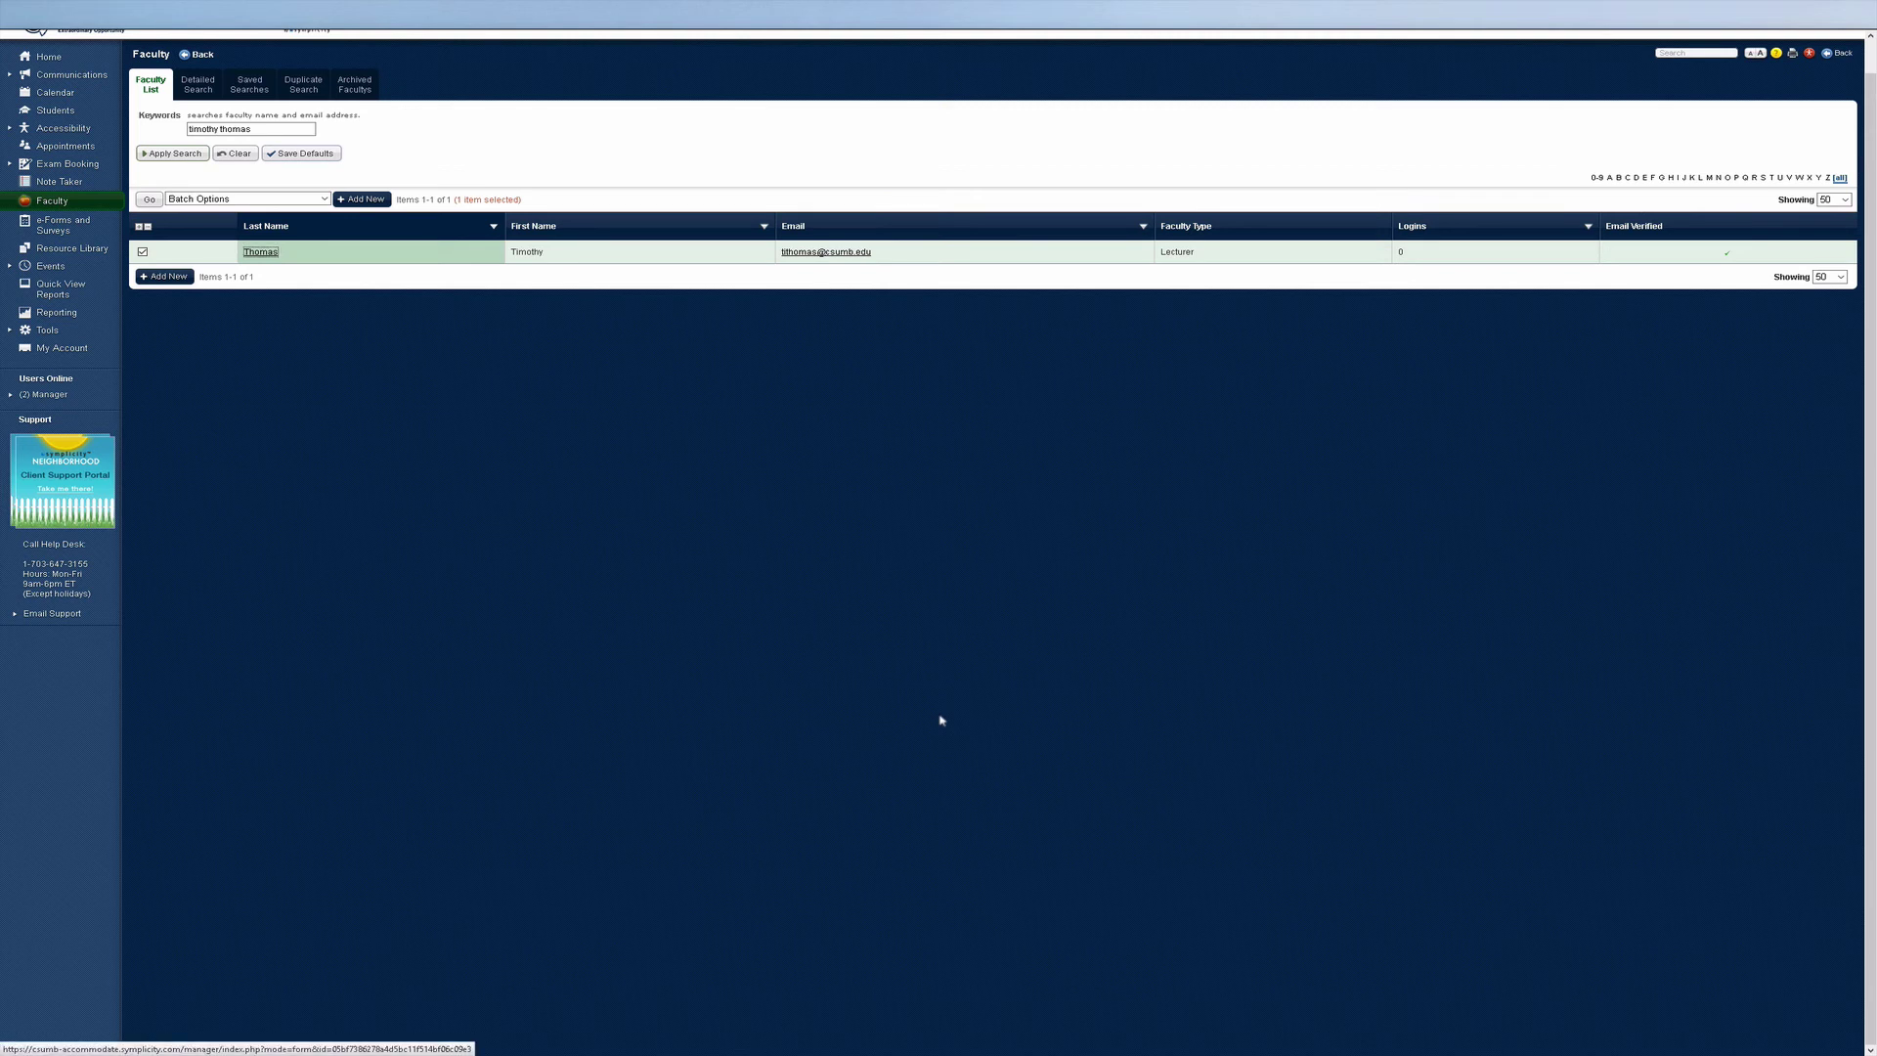